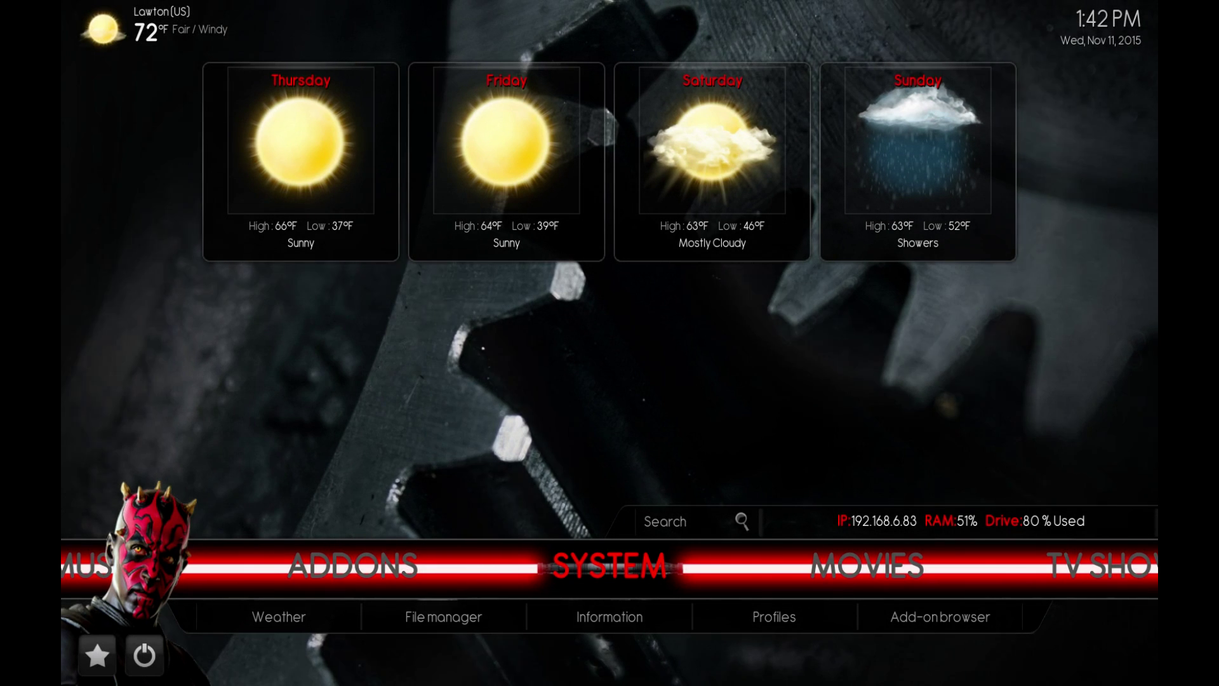
Go from the settings back to the home screen and open the File manager
key(Return)
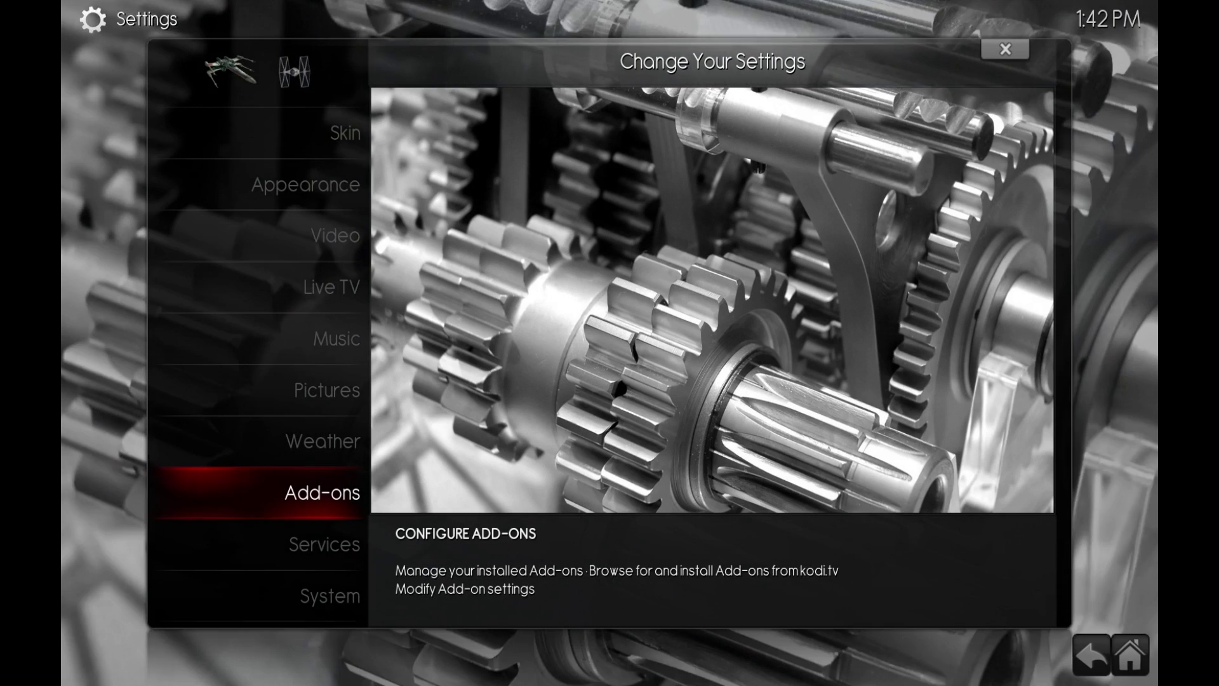
key(Escape)
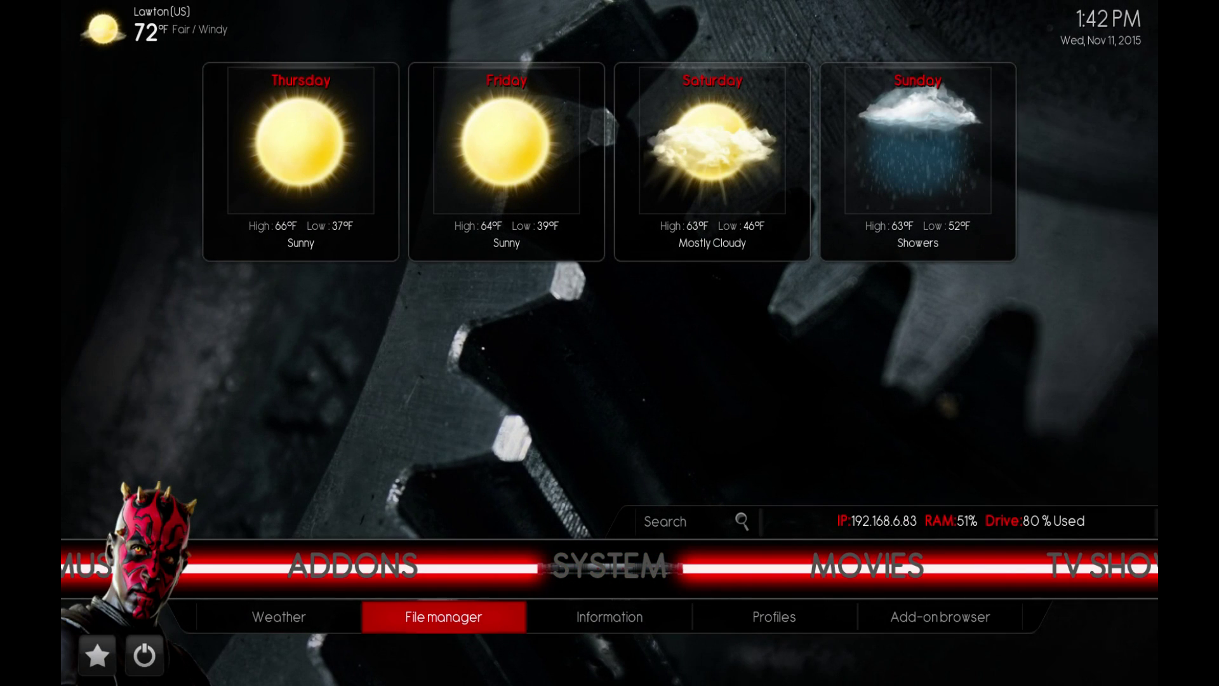
key(Return)
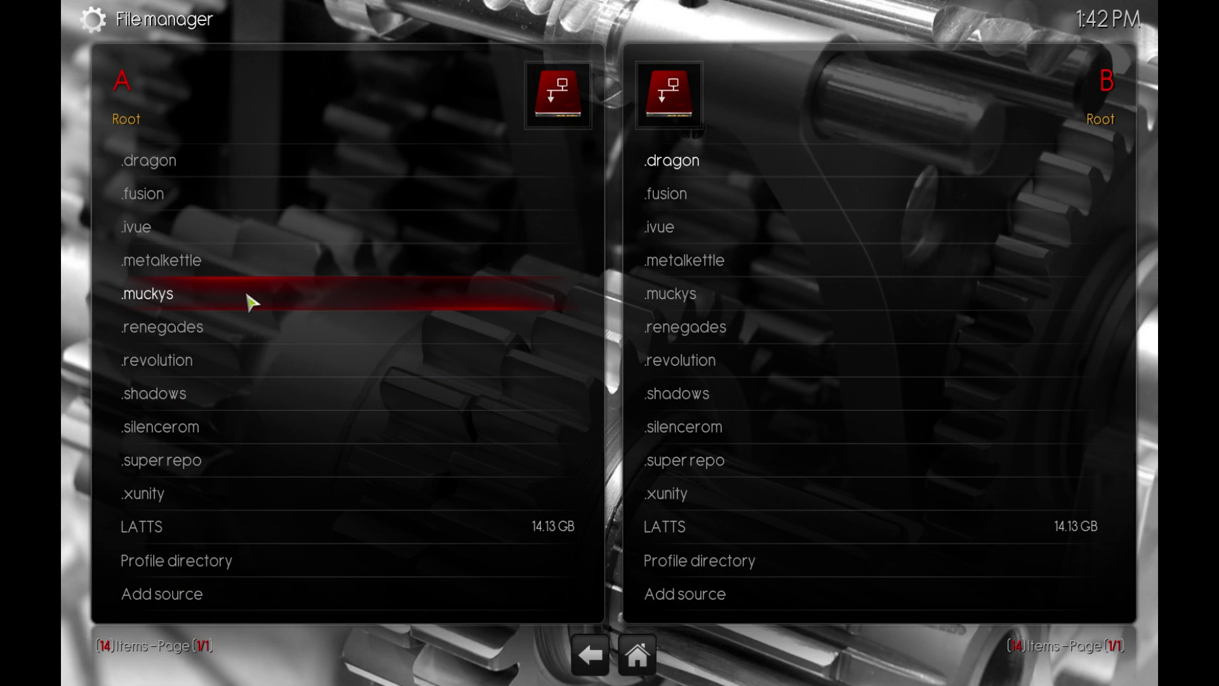
right_click(249, 300)
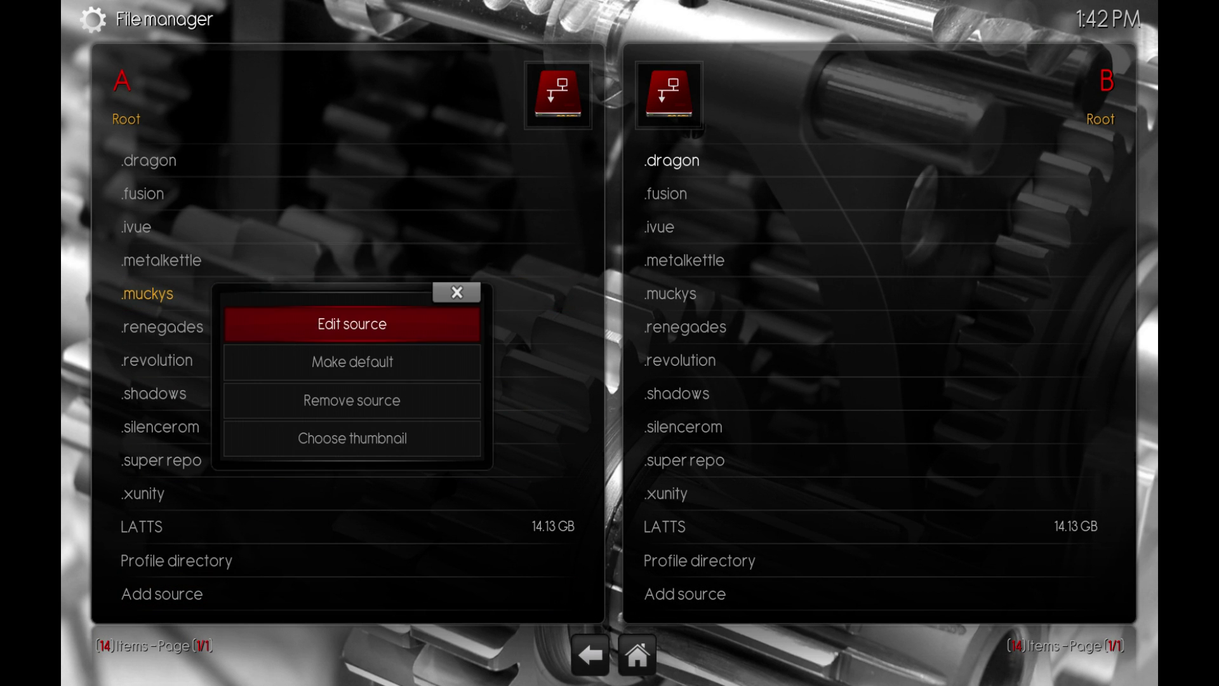
click(272, 321)
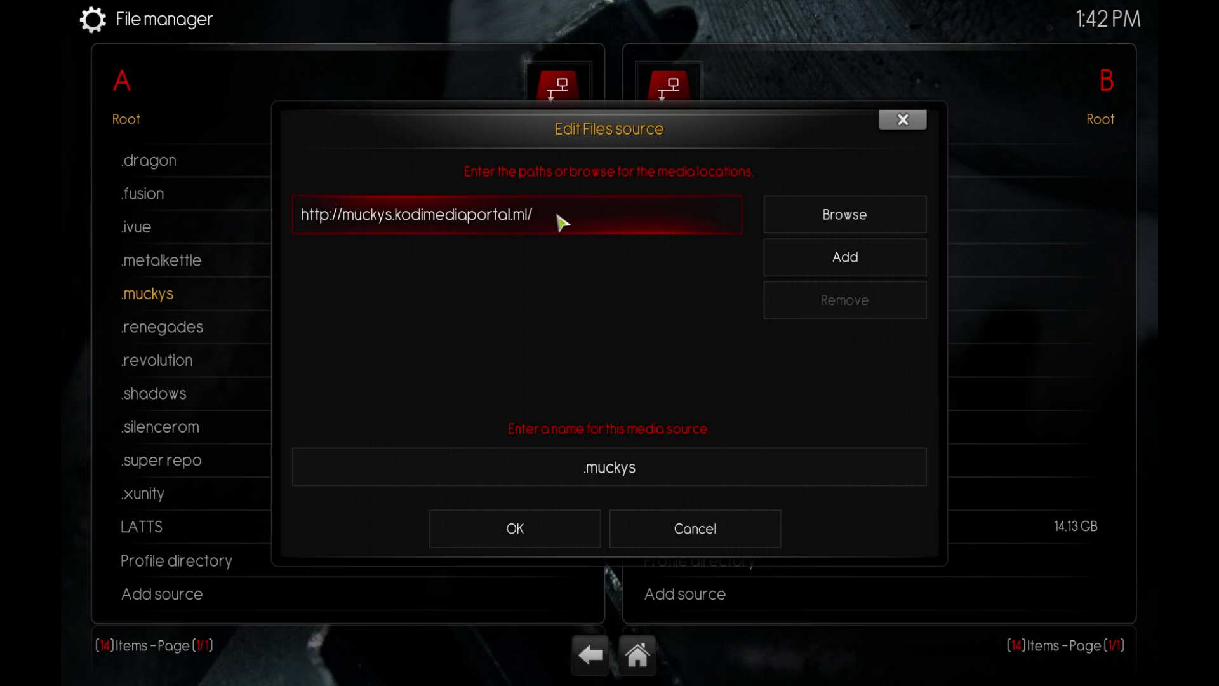
click(561, 222)
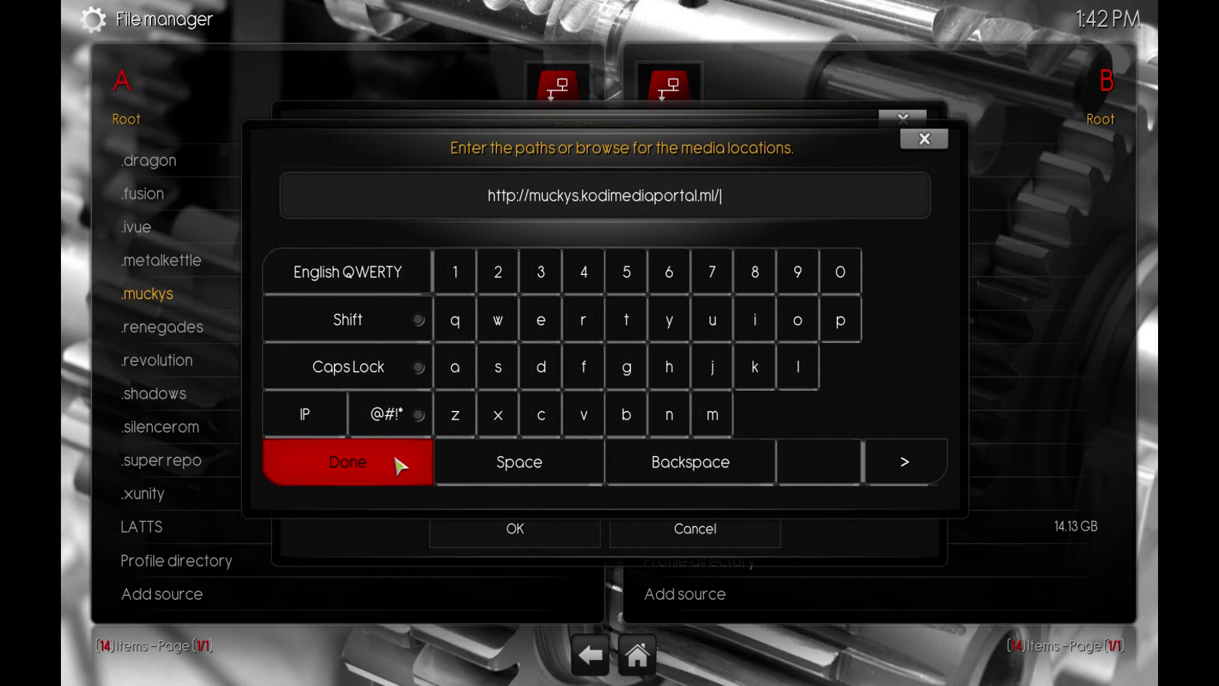
click(398, 464)
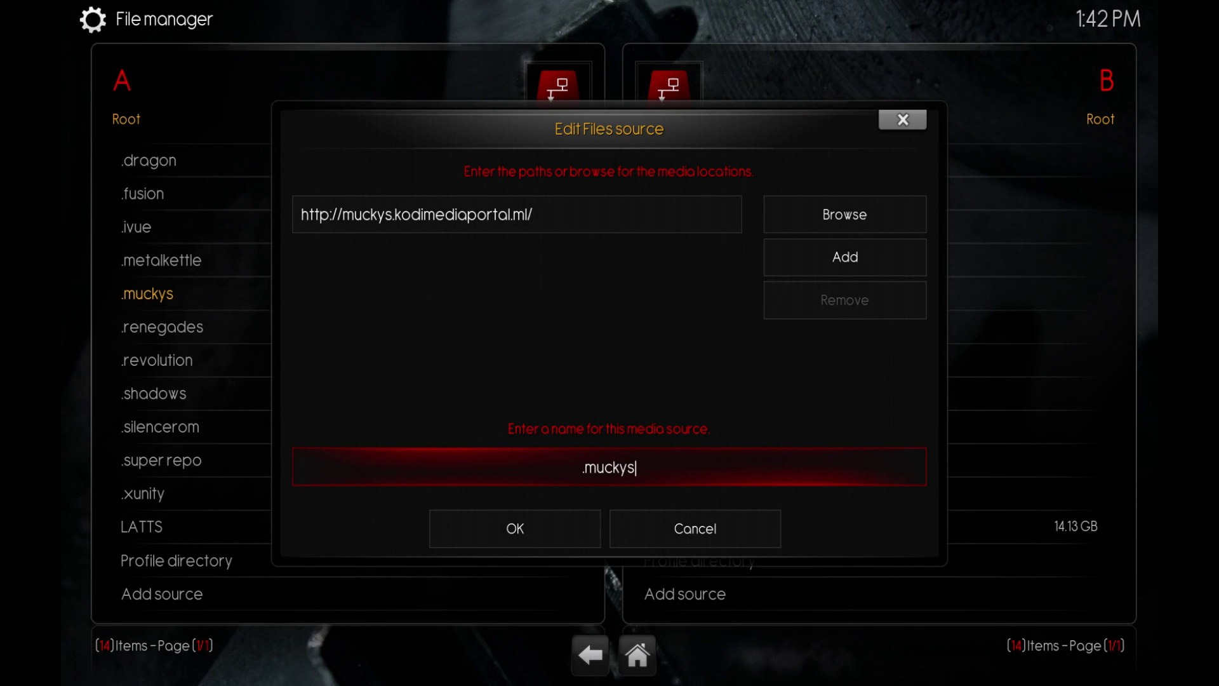
click(552, 530)
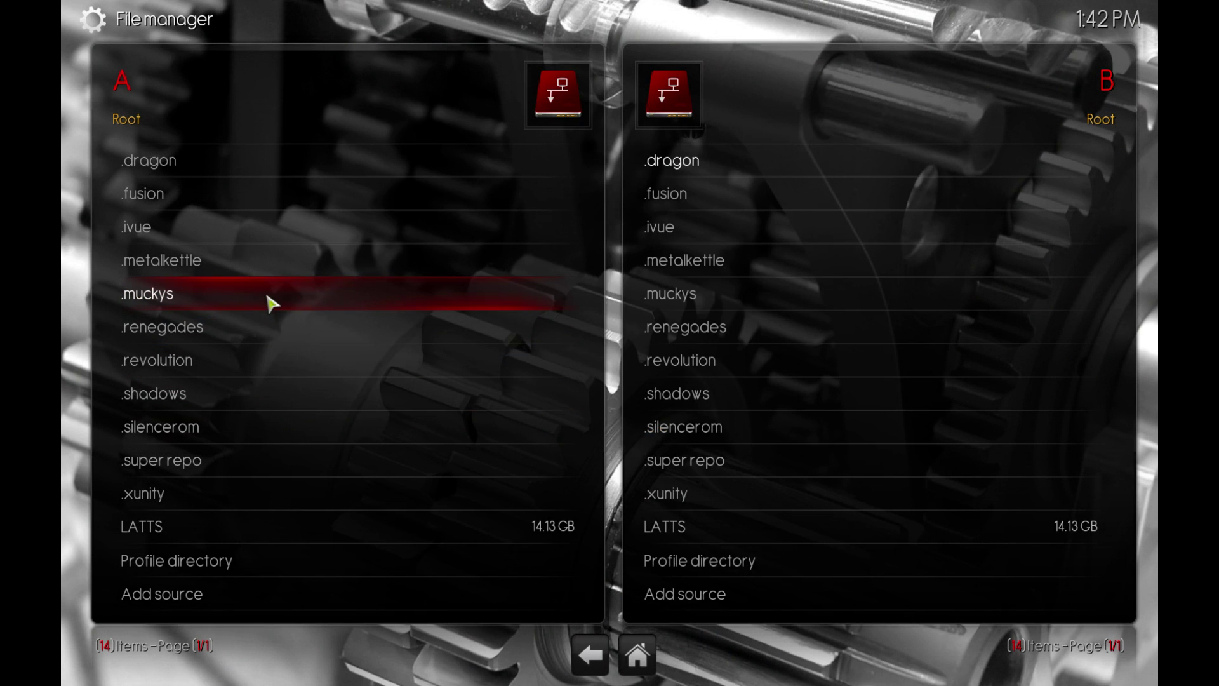
Use Add-ons > Install from zip file to install repository.mdrepo-1.0.2.zip from .muckys
key(Escape)
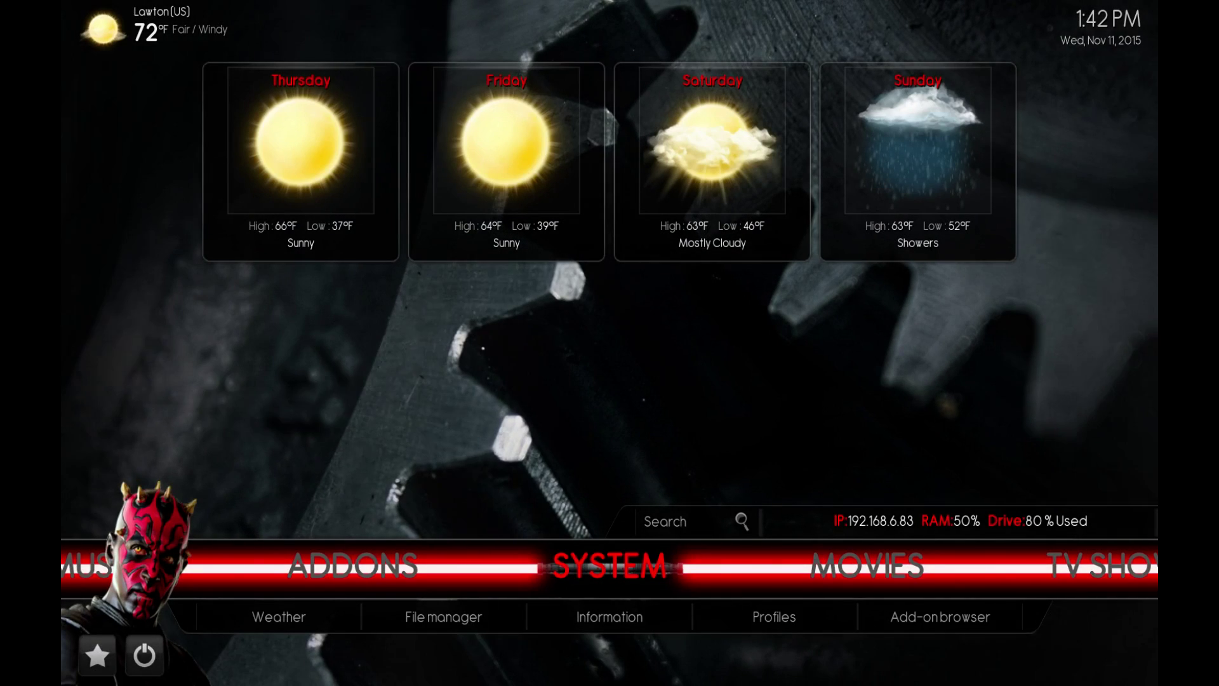
key(Return)
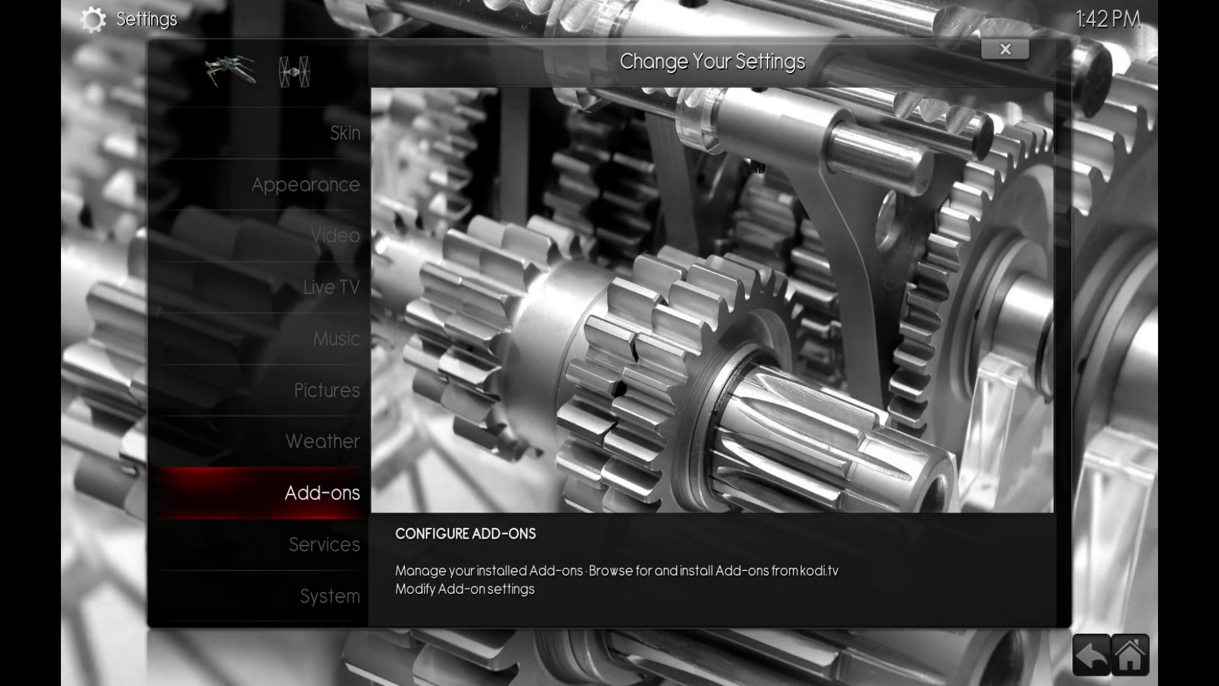
key(Return)
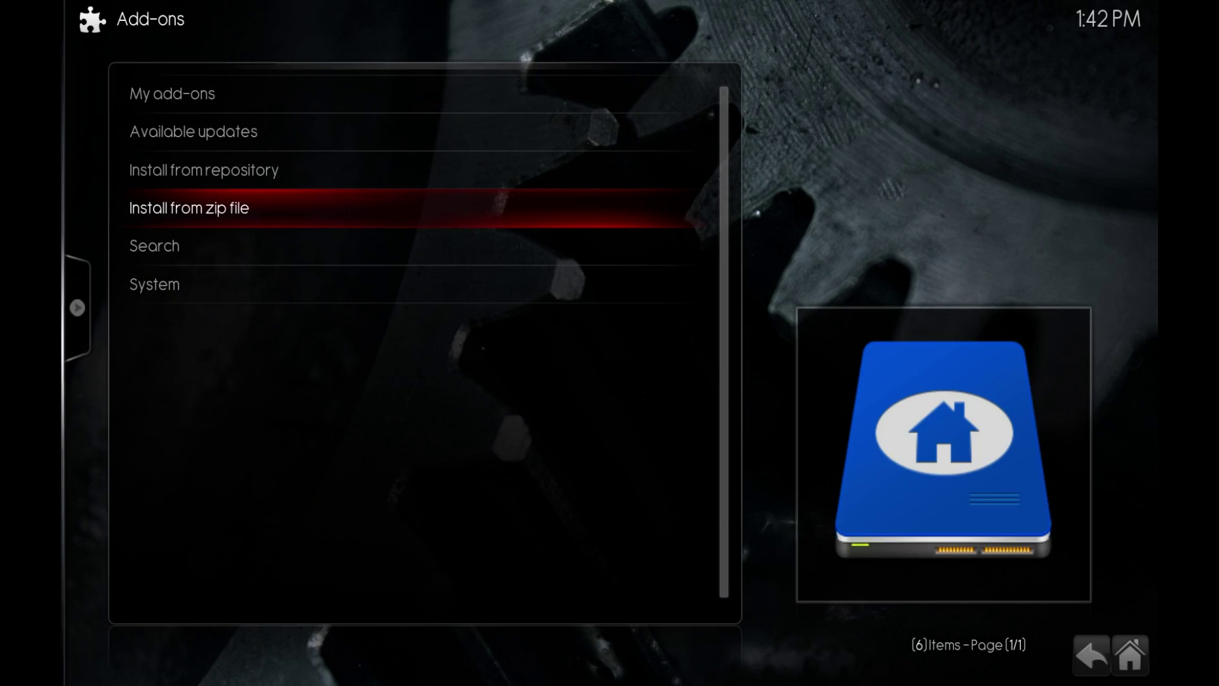
key(Up)
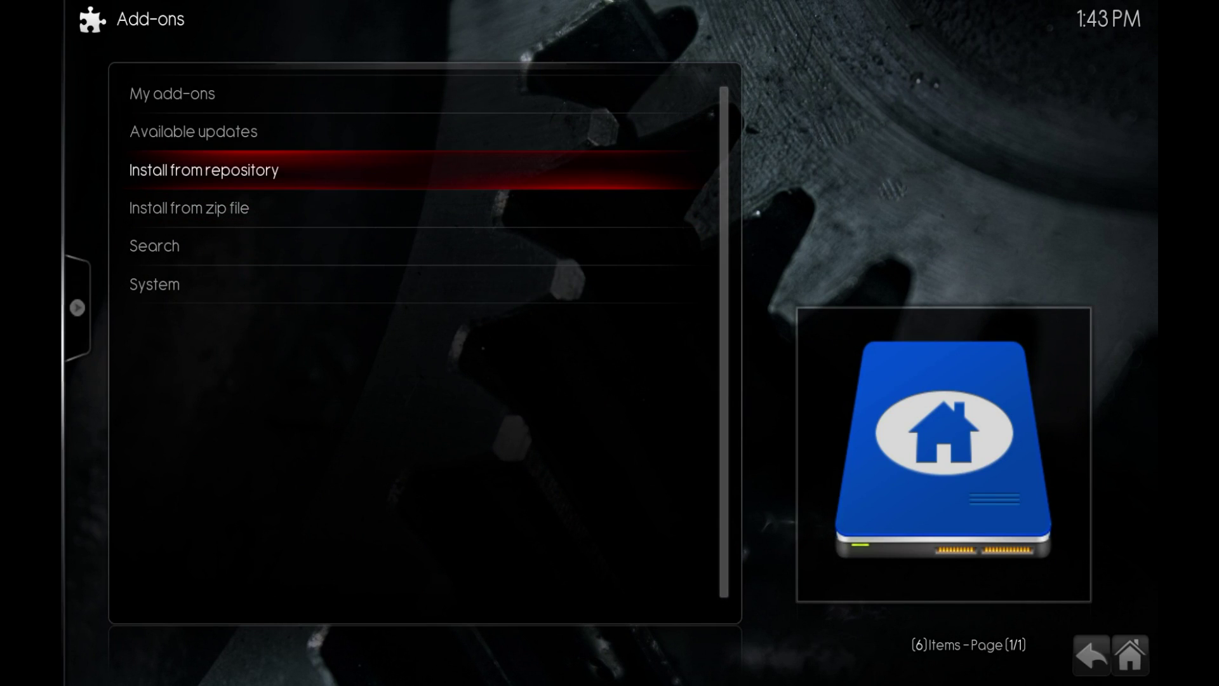
key(Down)
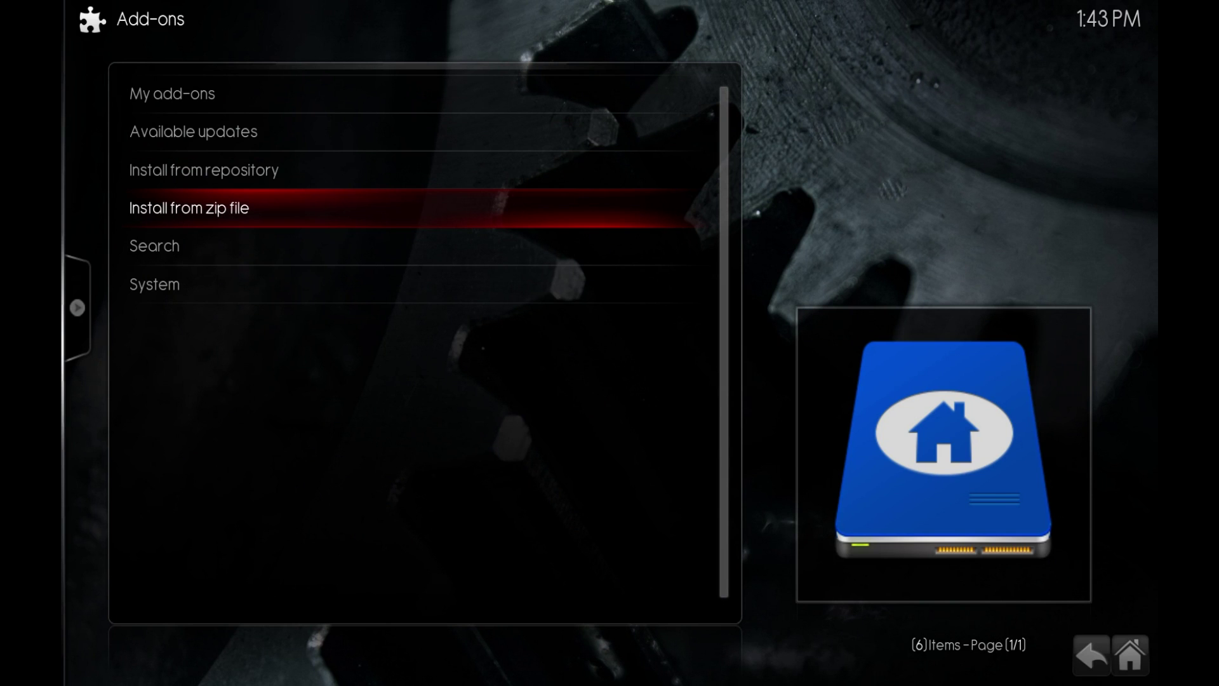
key(Return)
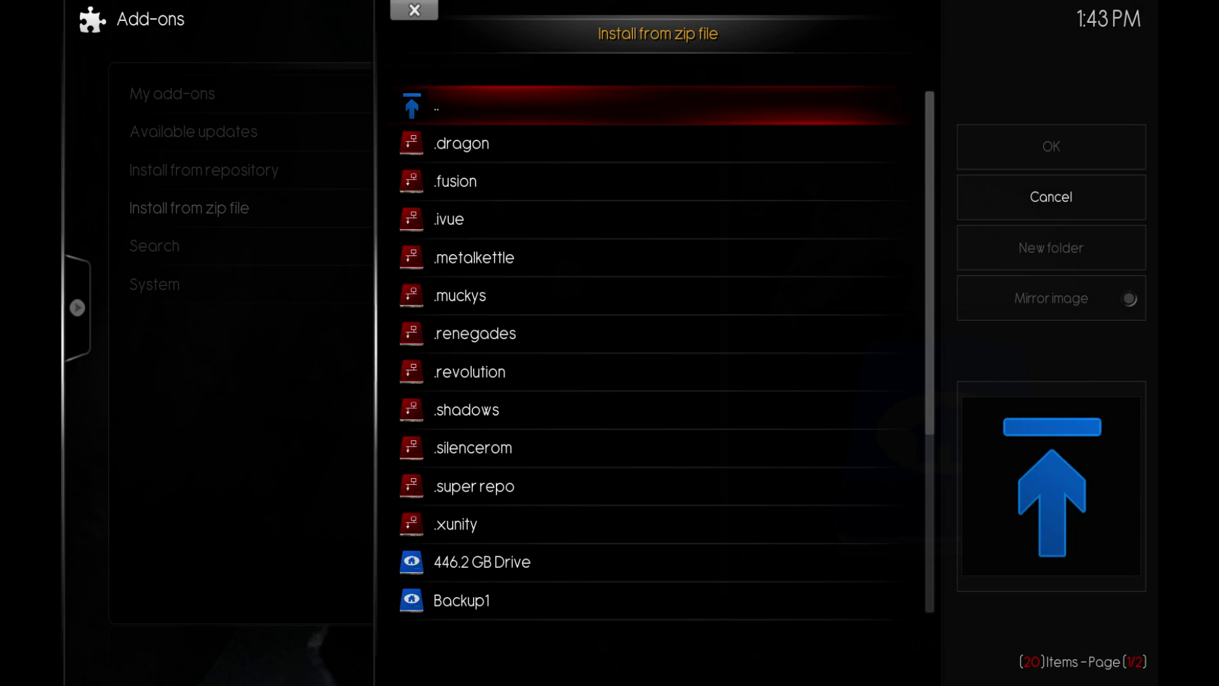
key(Down)
key(Down)
key(Down)
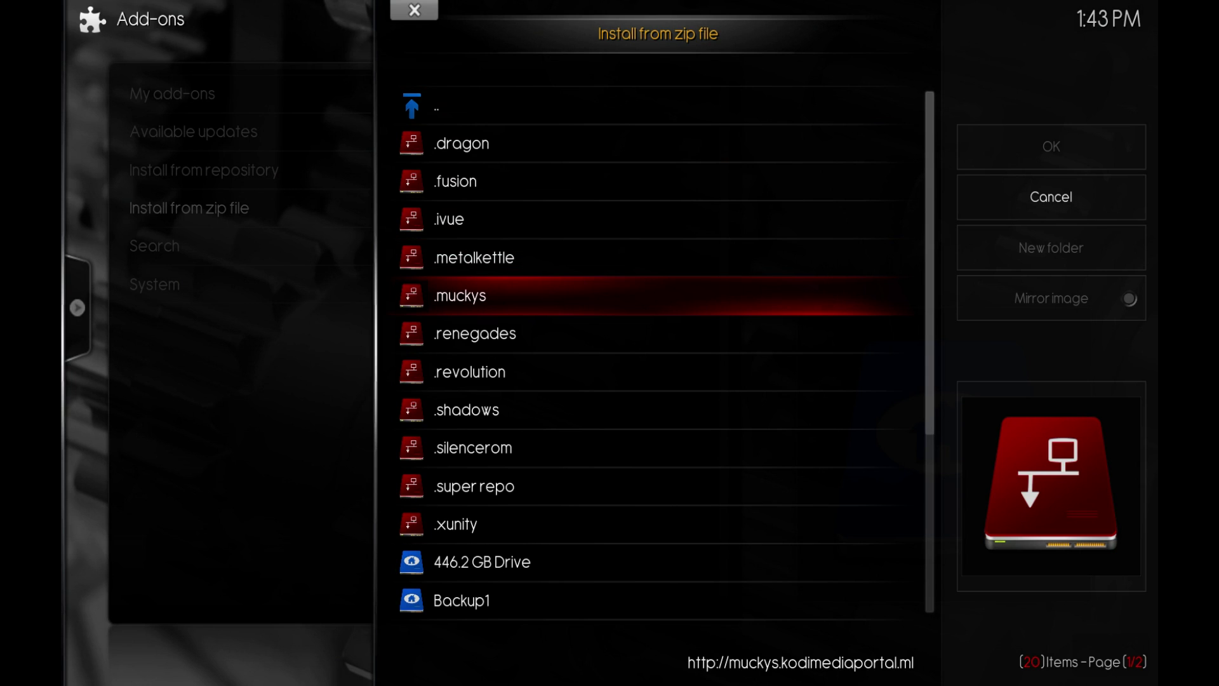
key(Return)
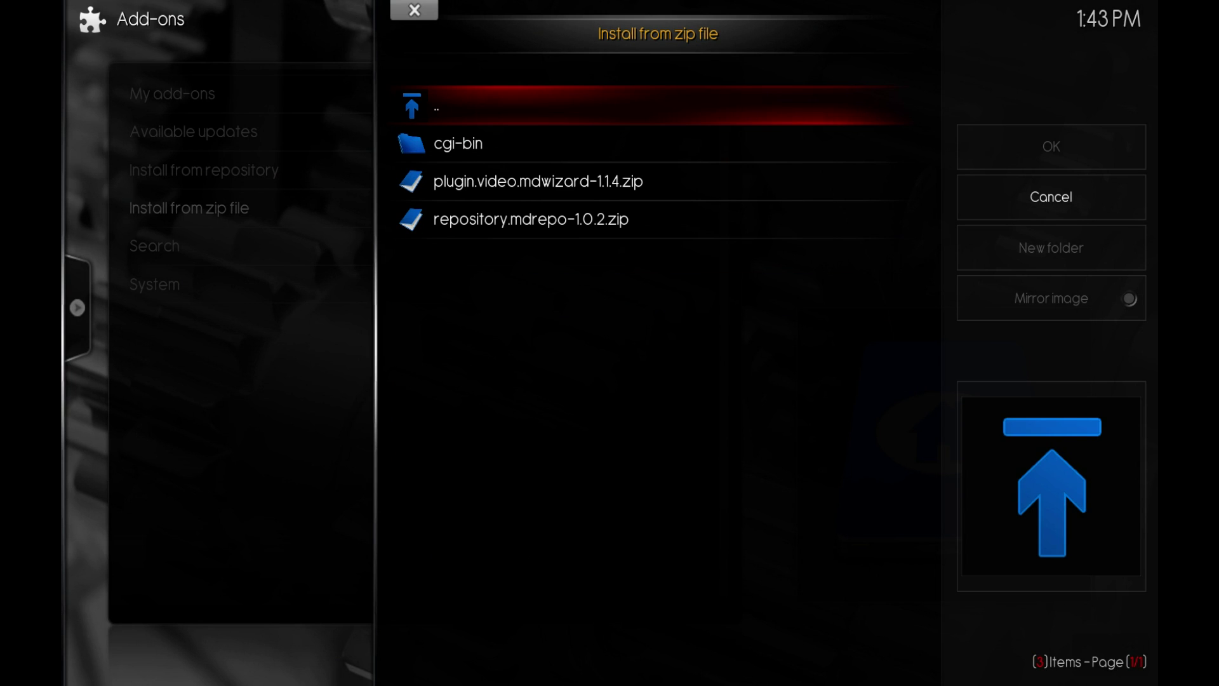
key(Down)
key(Down)
key(Down)
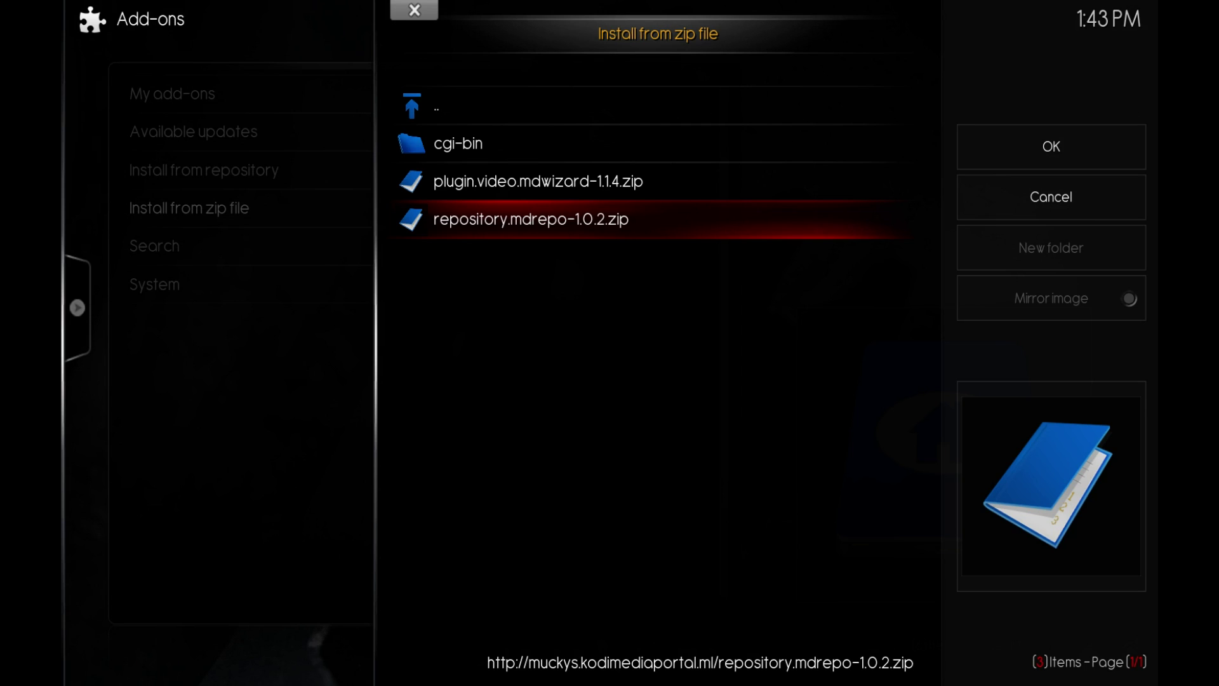
key(Return)
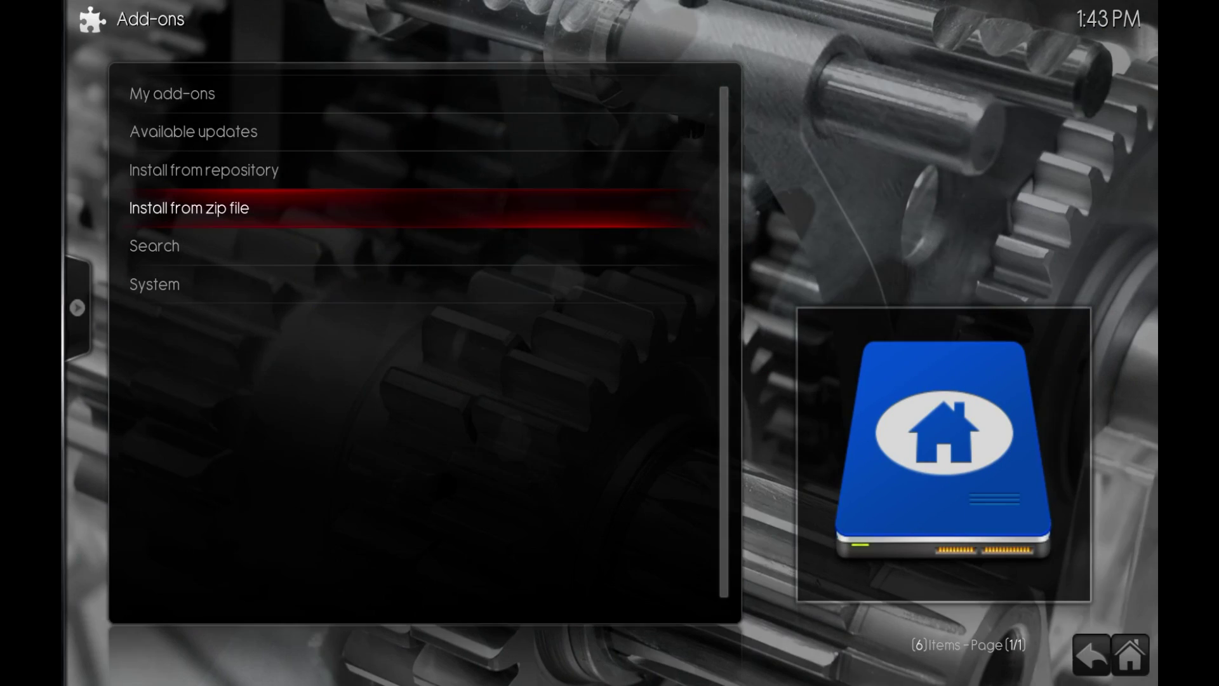
Browse the Mucky Ducks Repo's Video add-ons, check MorePower is enabled, then return Home
key(Up)
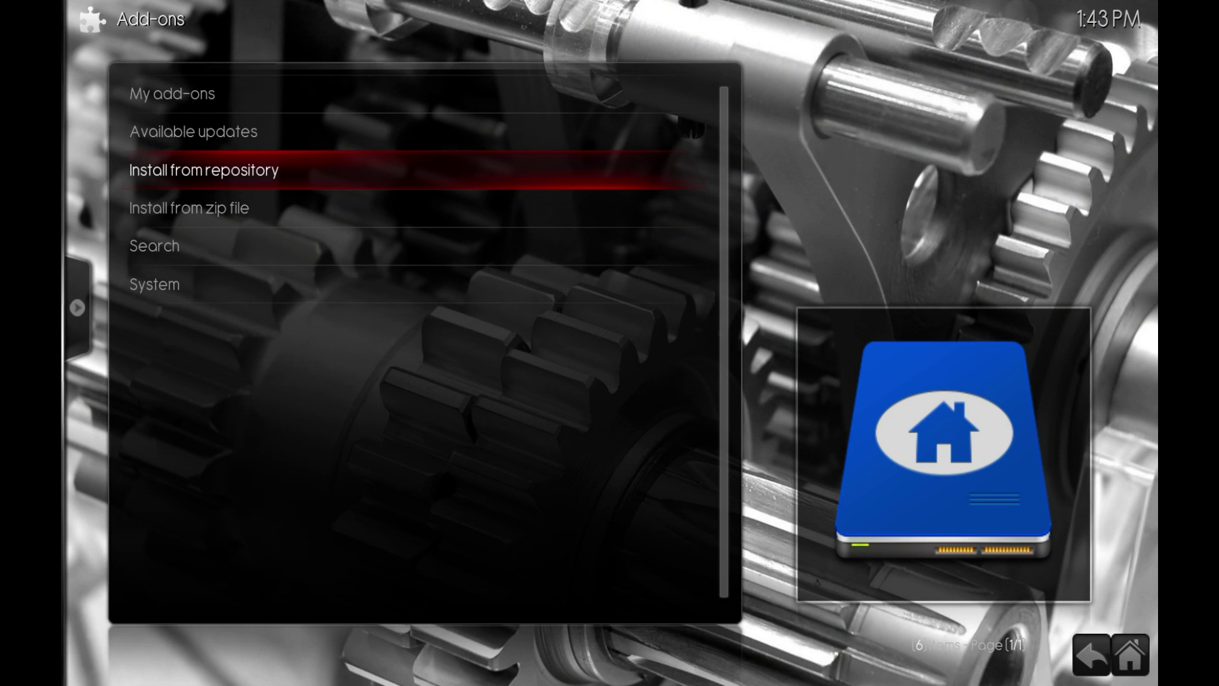
key(Return)
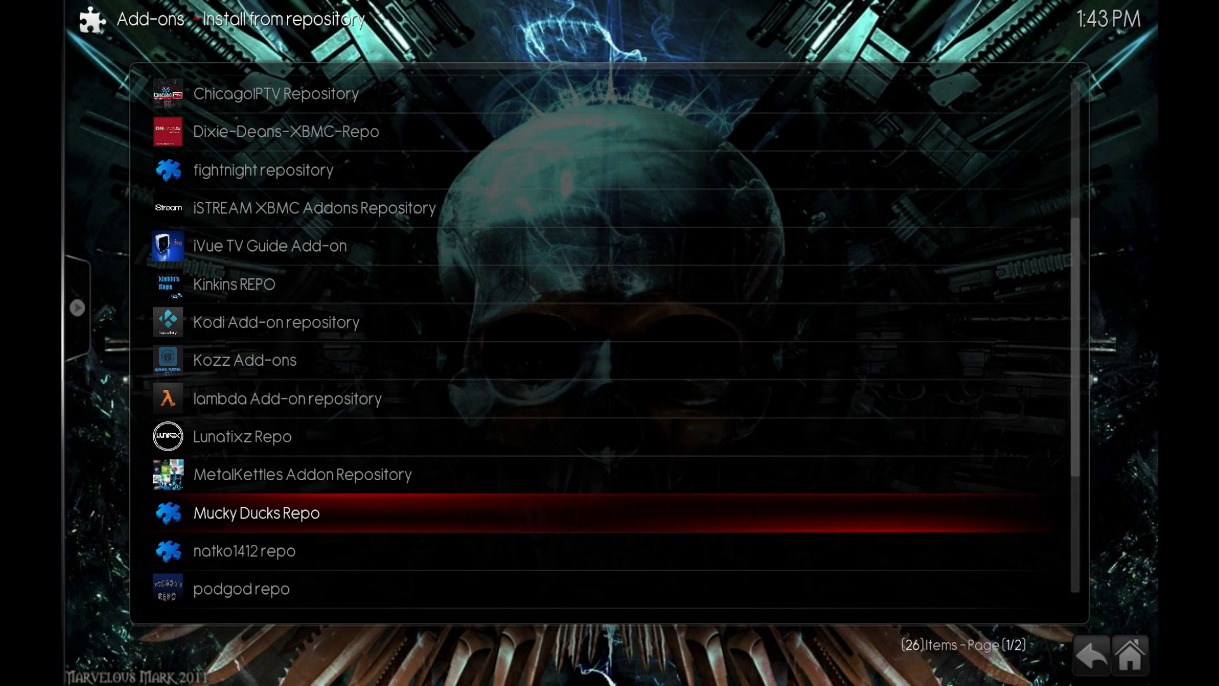
key(Return)
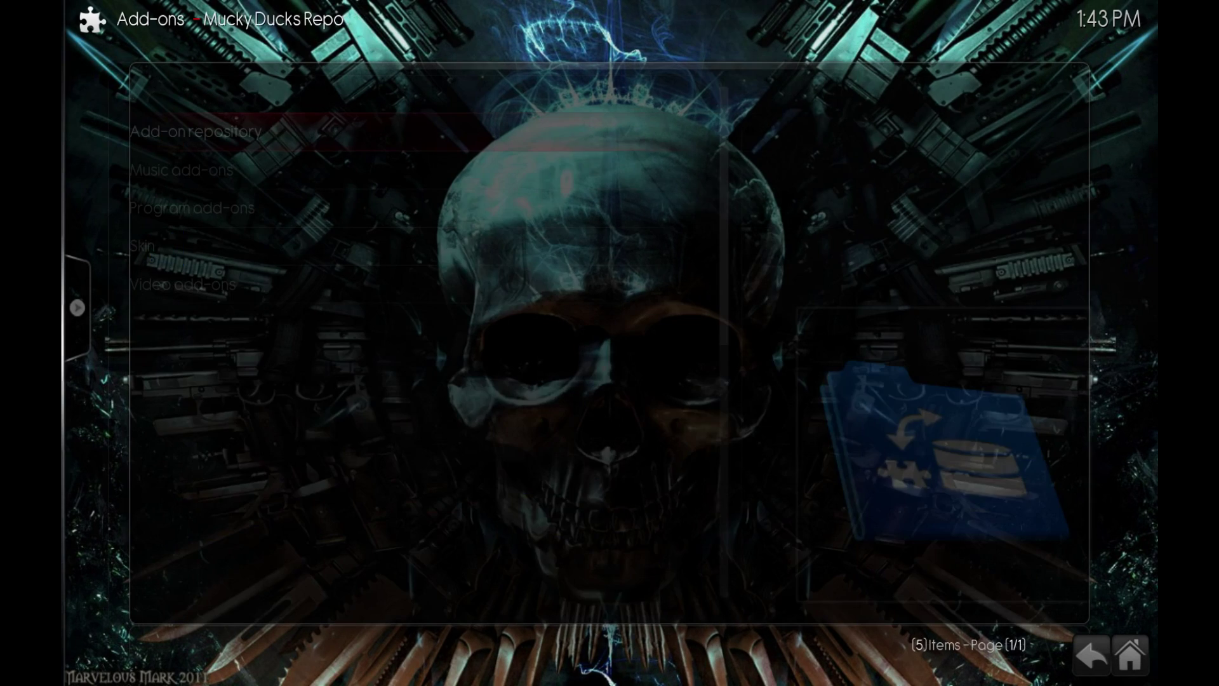
key(Down)
key(Down)
key(Down)
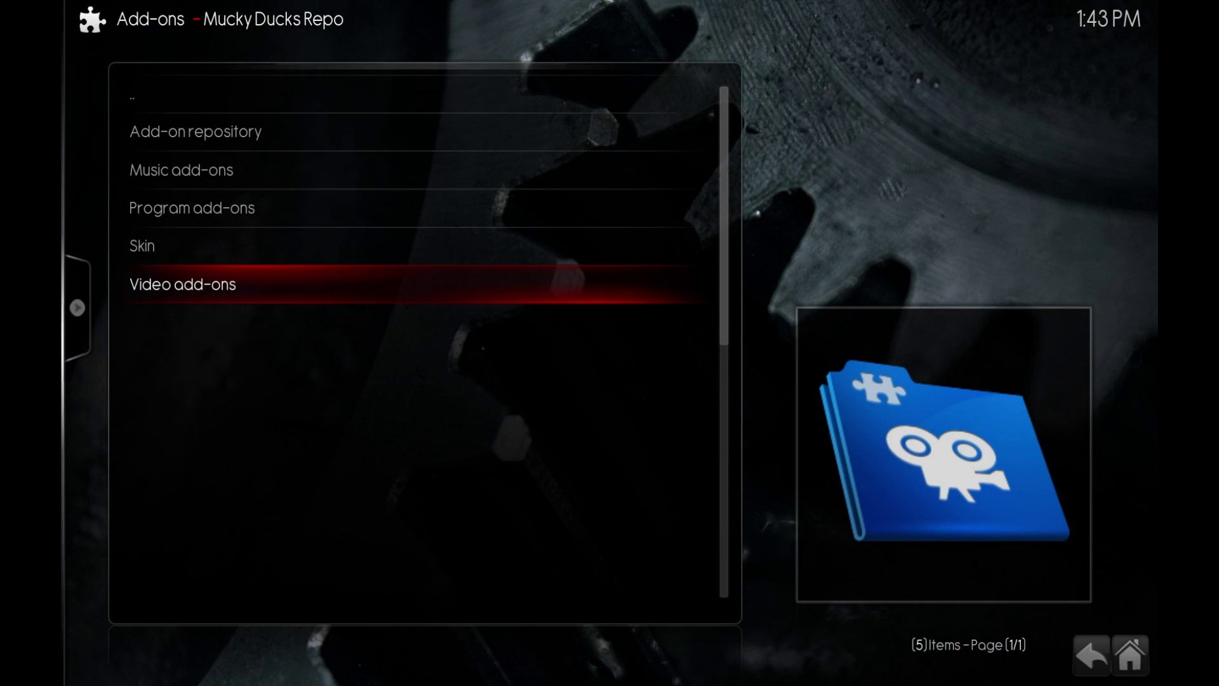
key(Return)
key(Down)
key(Down)
key(Down)
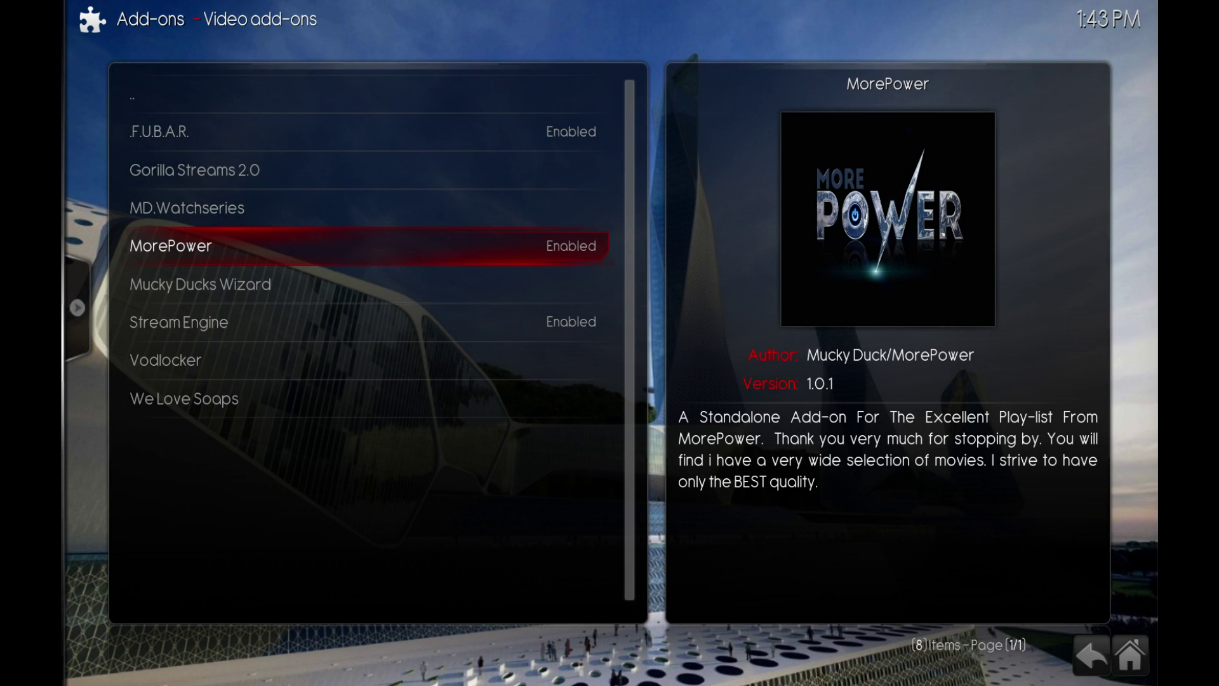
key(Down)
key(Down)
key(Down)
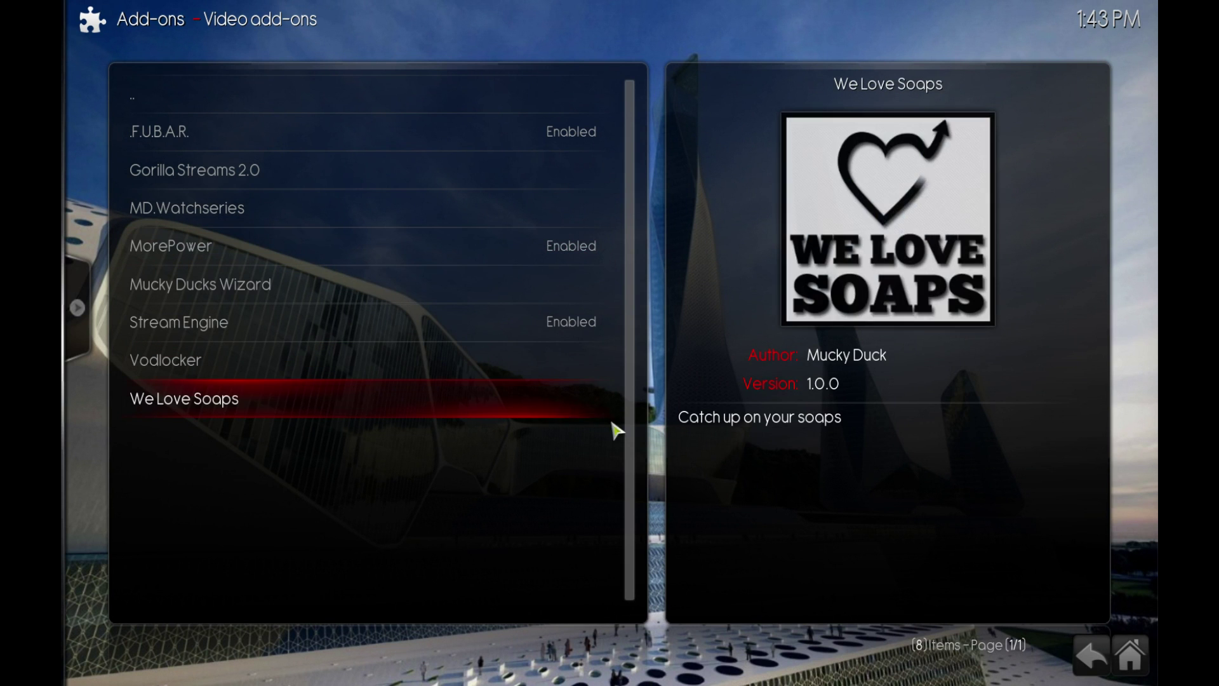
click(1131, 662)
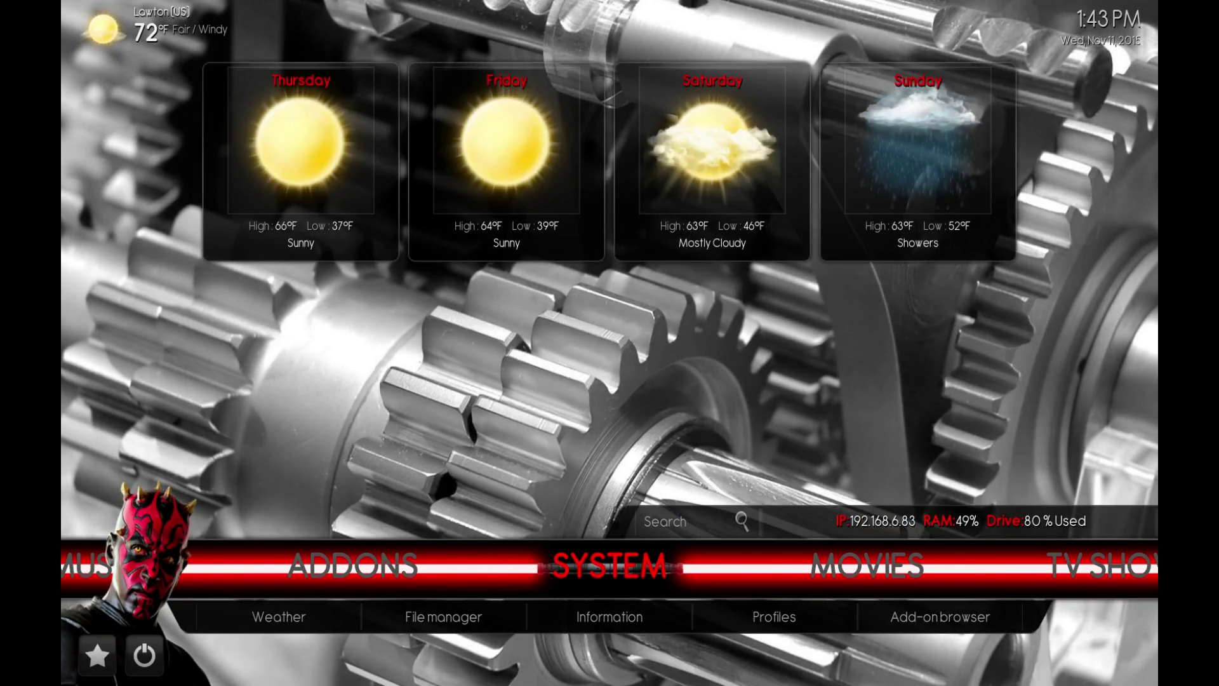
Open the MorePower add-on from the home screen's video add-ons
key(Left)
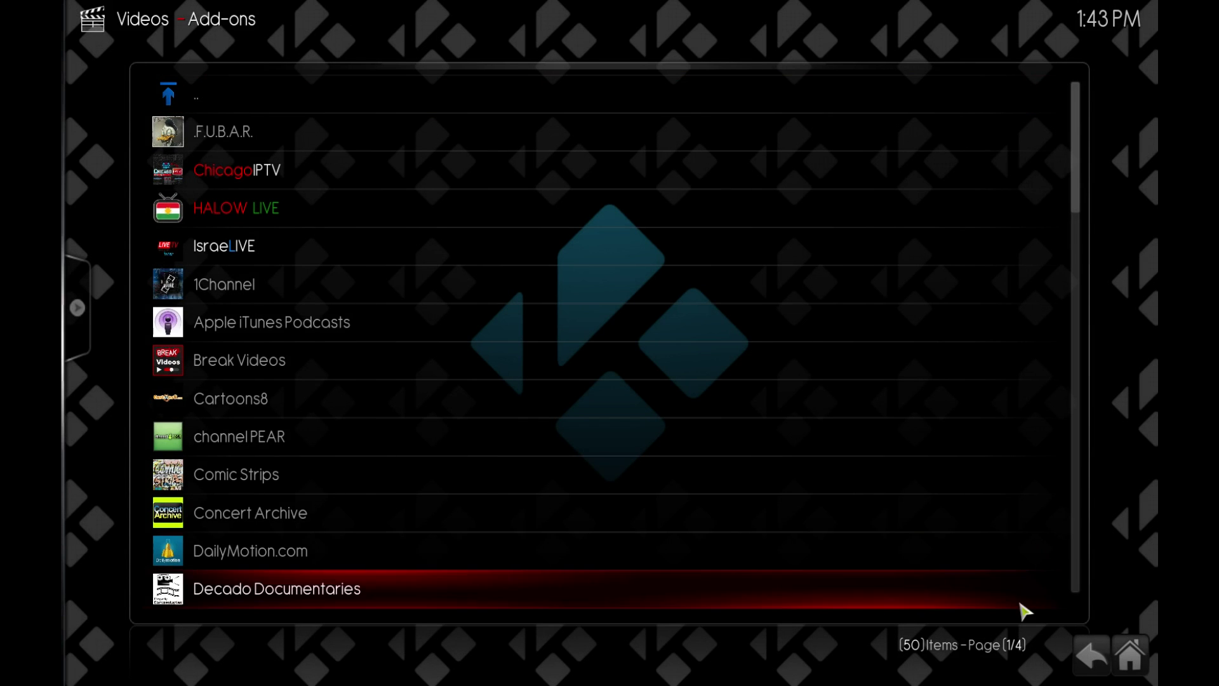
scroll(506, 479, down, 7)
scroll(441, 465, down, 7)
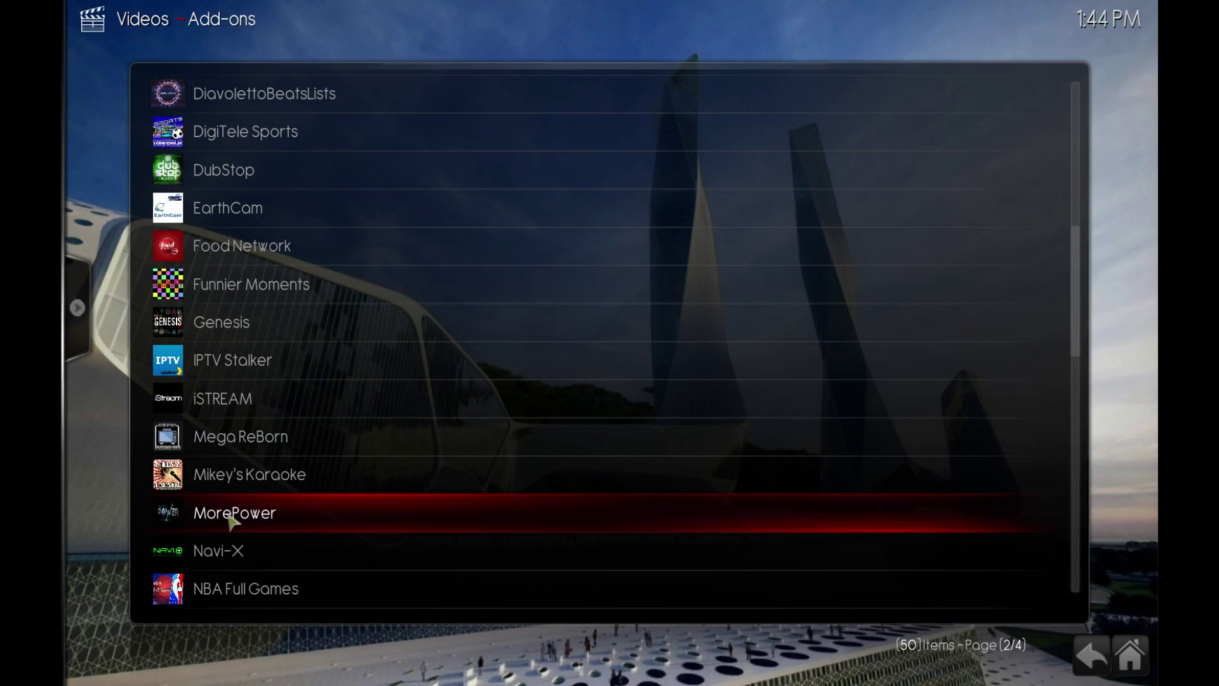
click(230, 519)
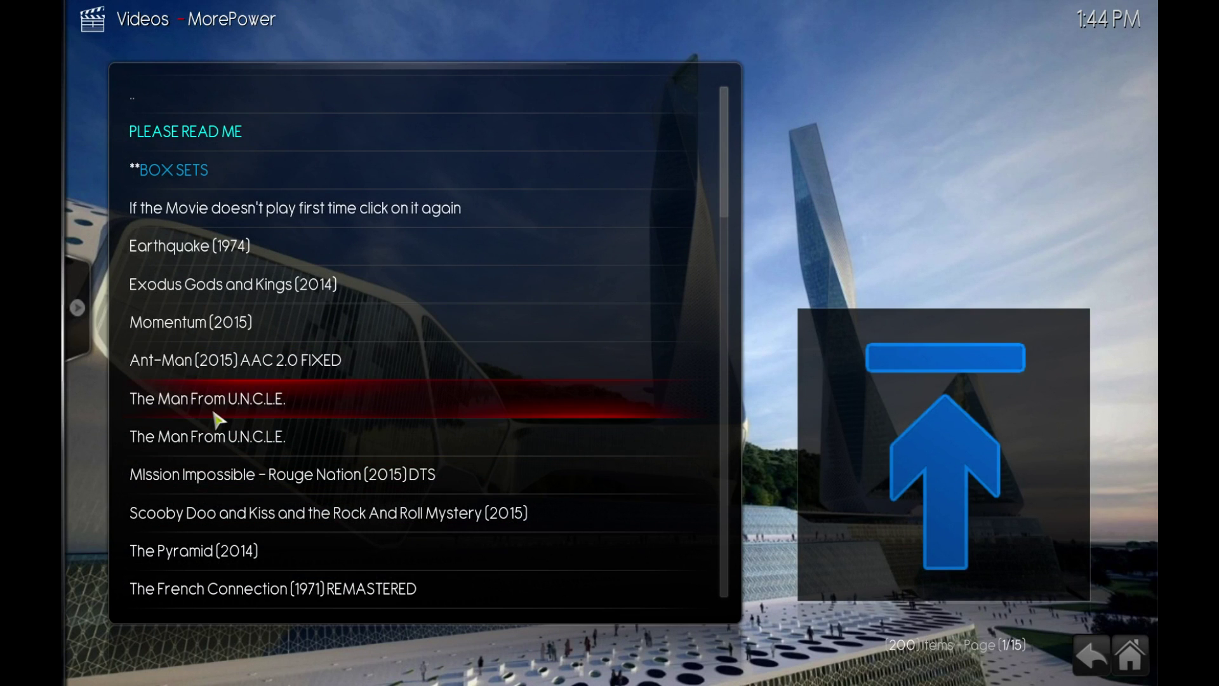
Scroll down MorePower's category list until the 3D Movies folder is visible
scroll(216, 448, down, 1)
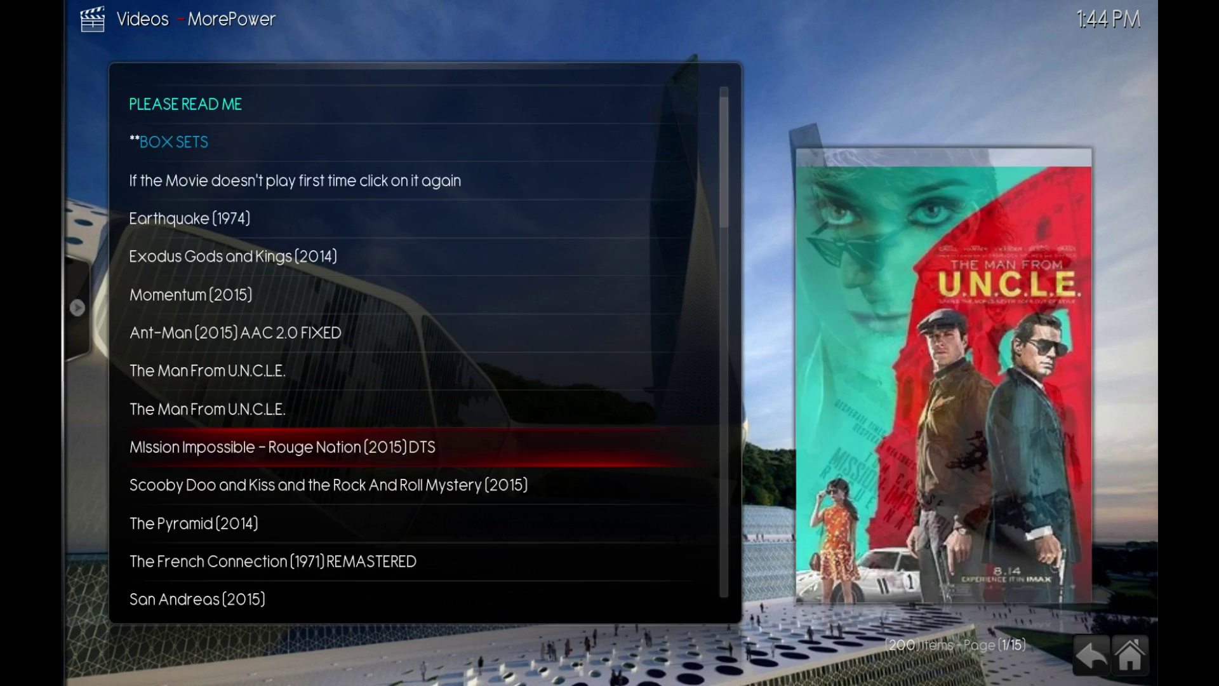
scroll(280, 375, down, 18)
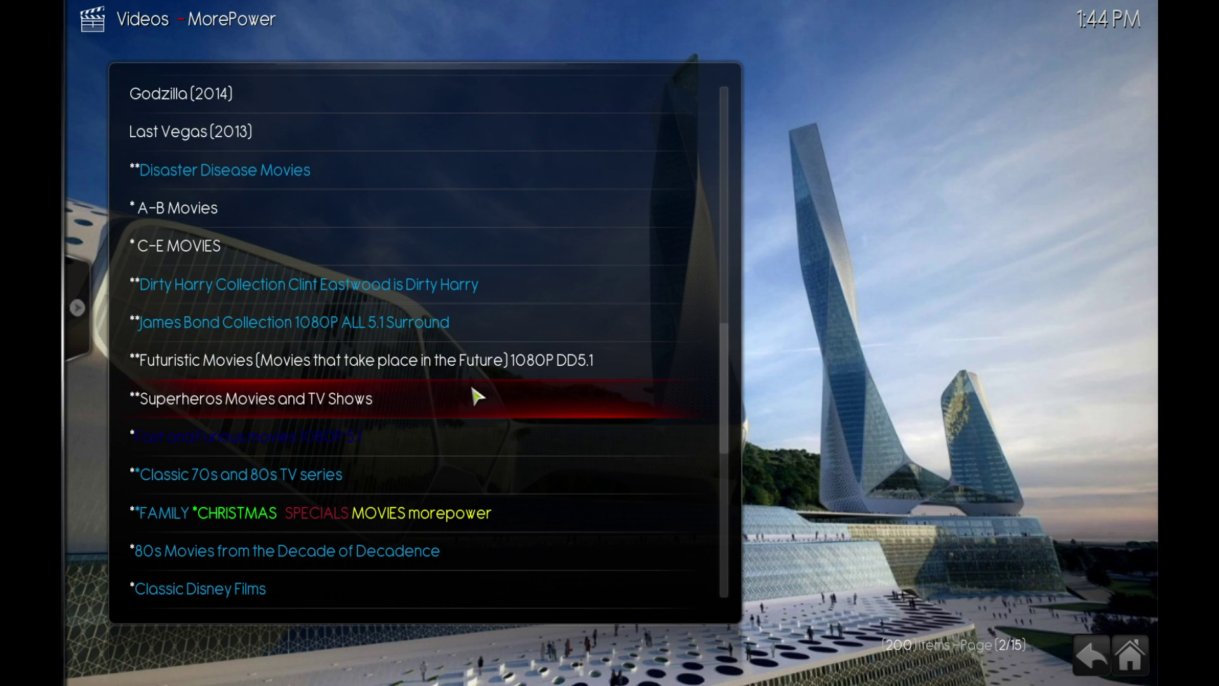
key(Down)
key(Down)
key(Down)
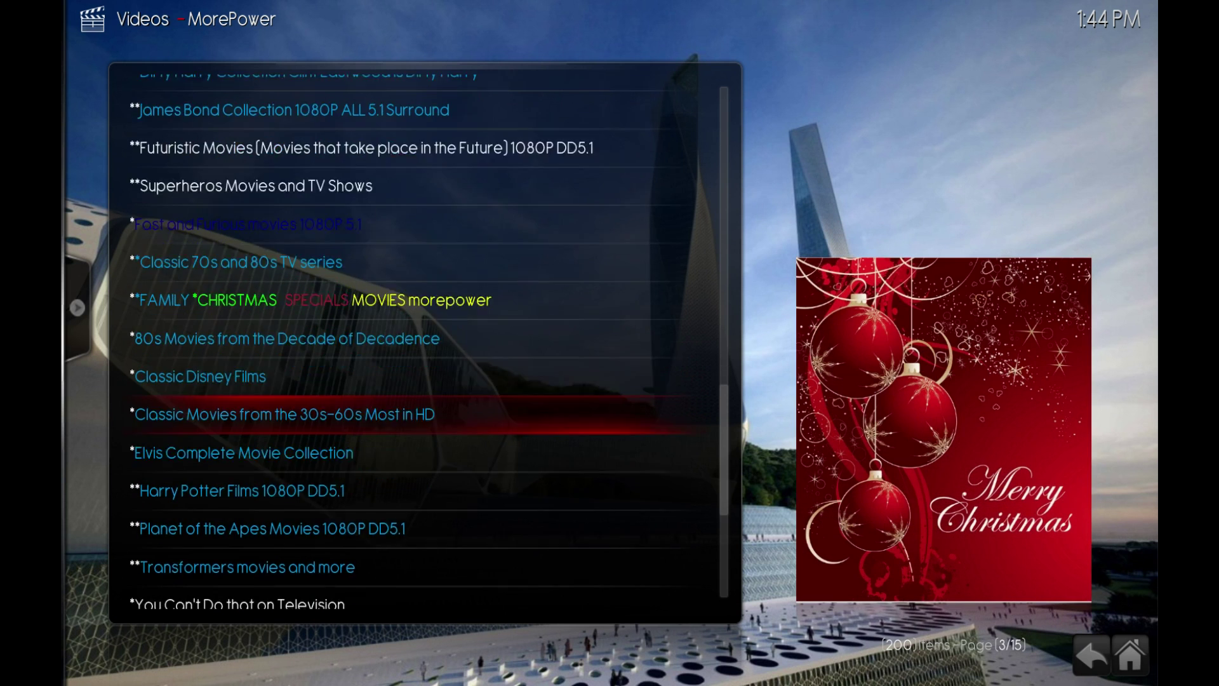
scroll(450, 332, down, 4)
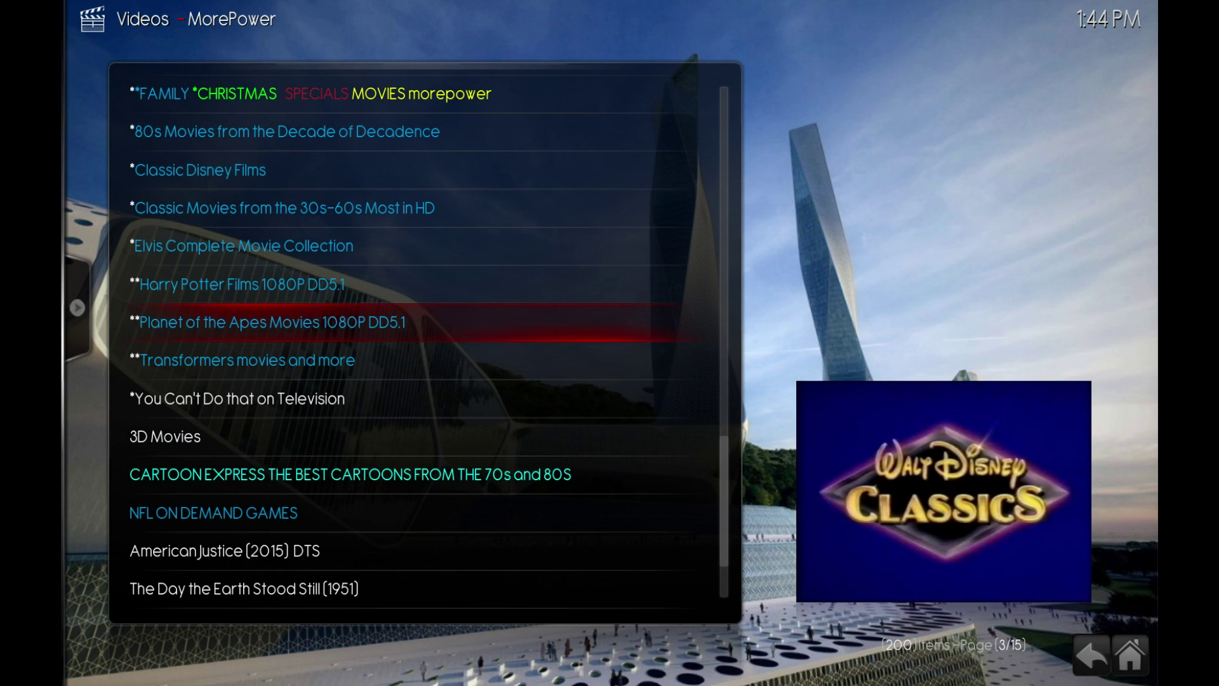
Open MorePower's 3D Movies folder, led by World War Z Unrated 3D (2013)
click(219, 440)
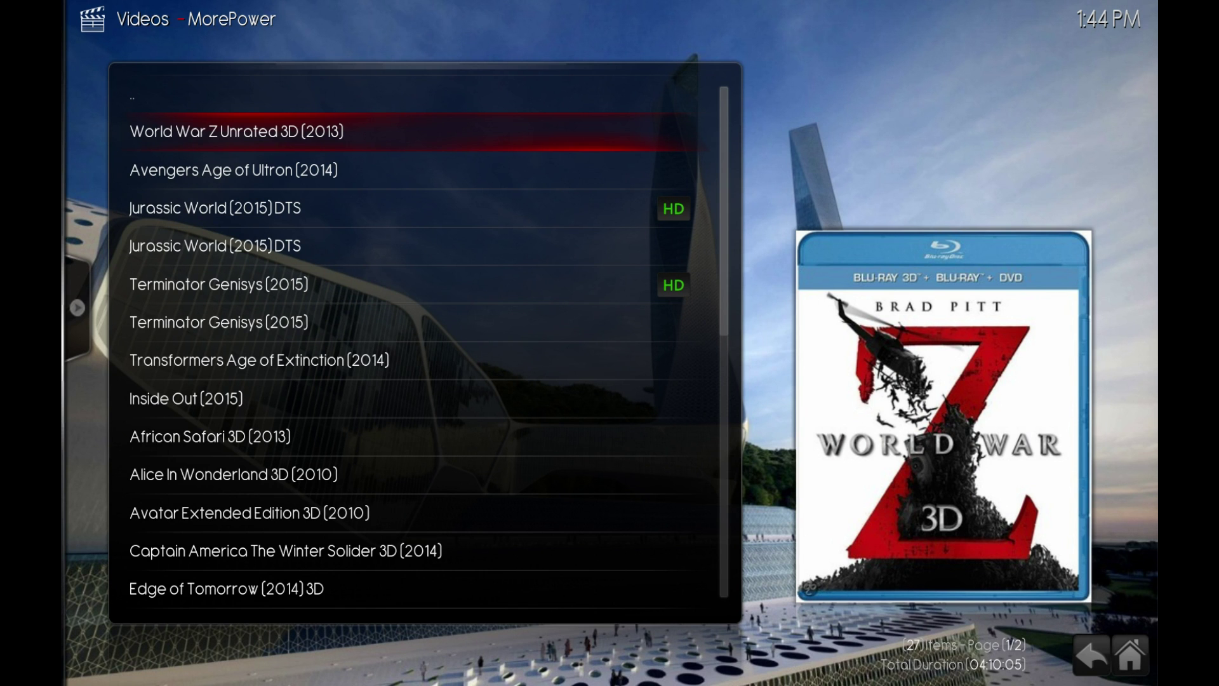
Stream World War Z Unrated 3D, entering the captcha answer, and show the fullscreen player
key(Return)
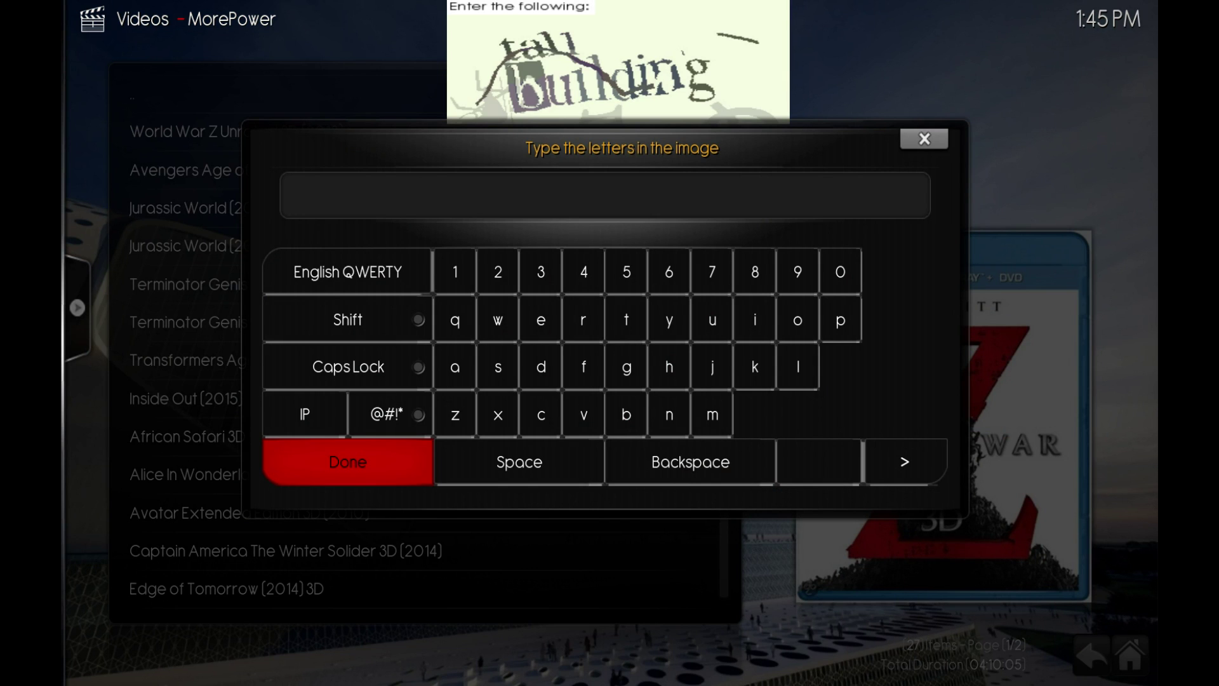
text(tall)
text(building)
key(Return)
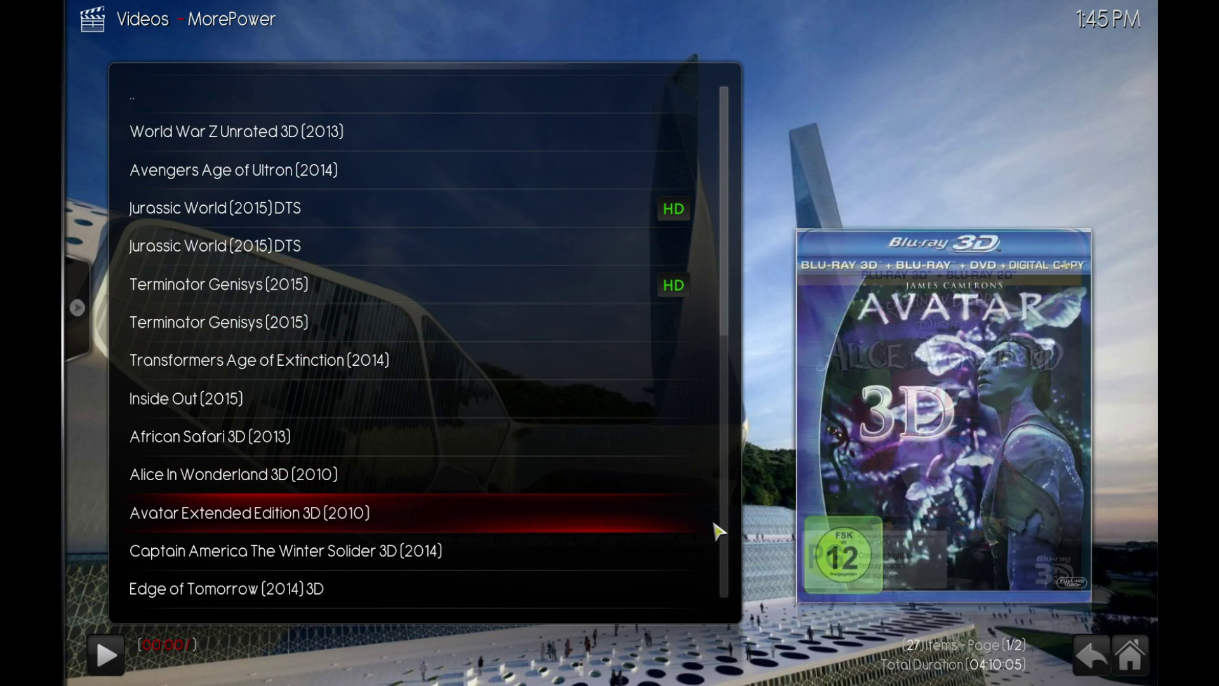
key(Return)
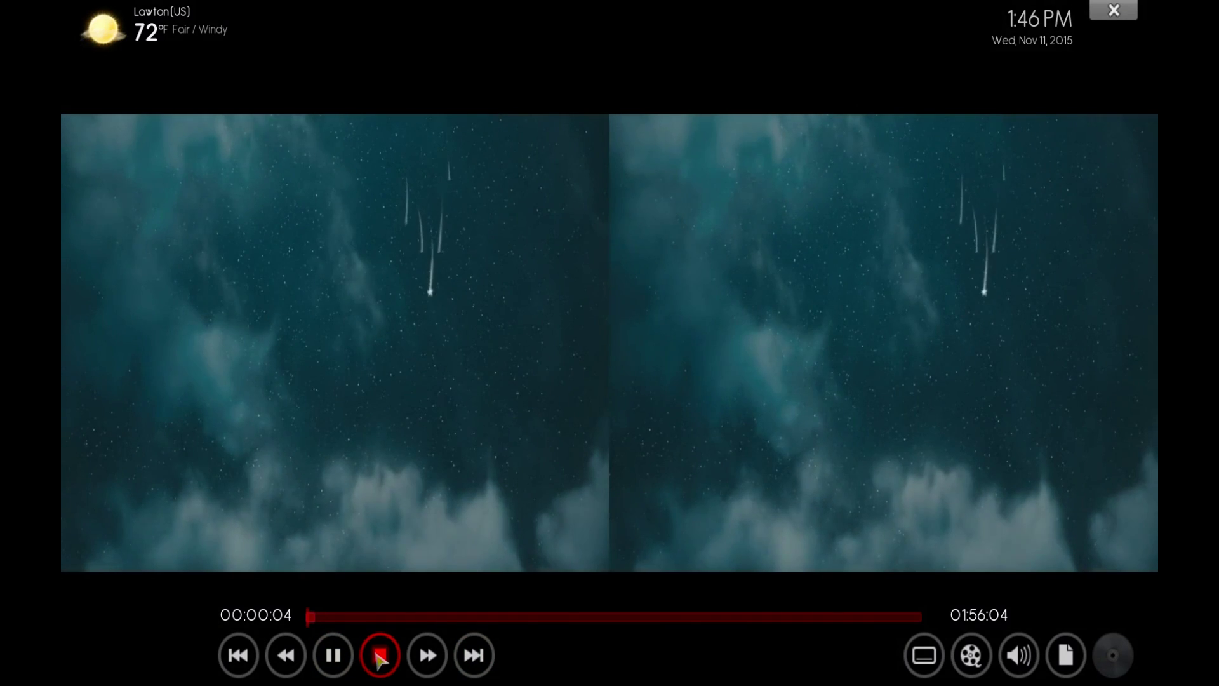
Stop playback and restart World War Z Unrated 3D (2013), entering the new captcha answer
click(376, 655)
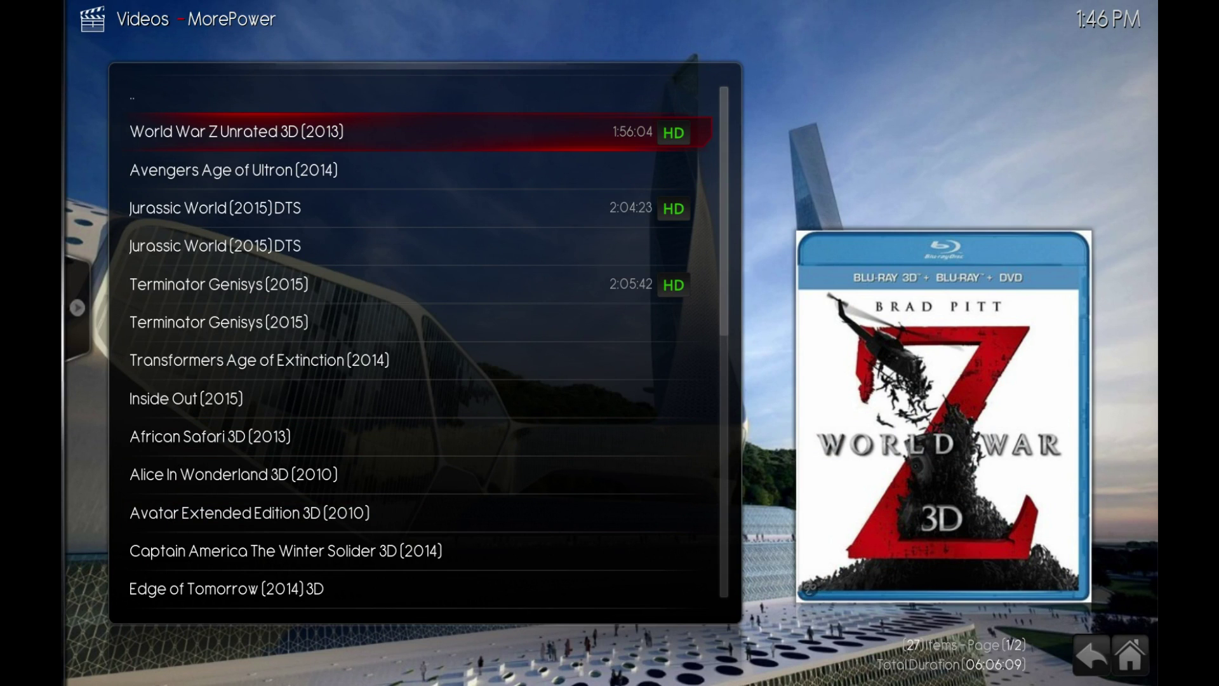
click(254, 131)
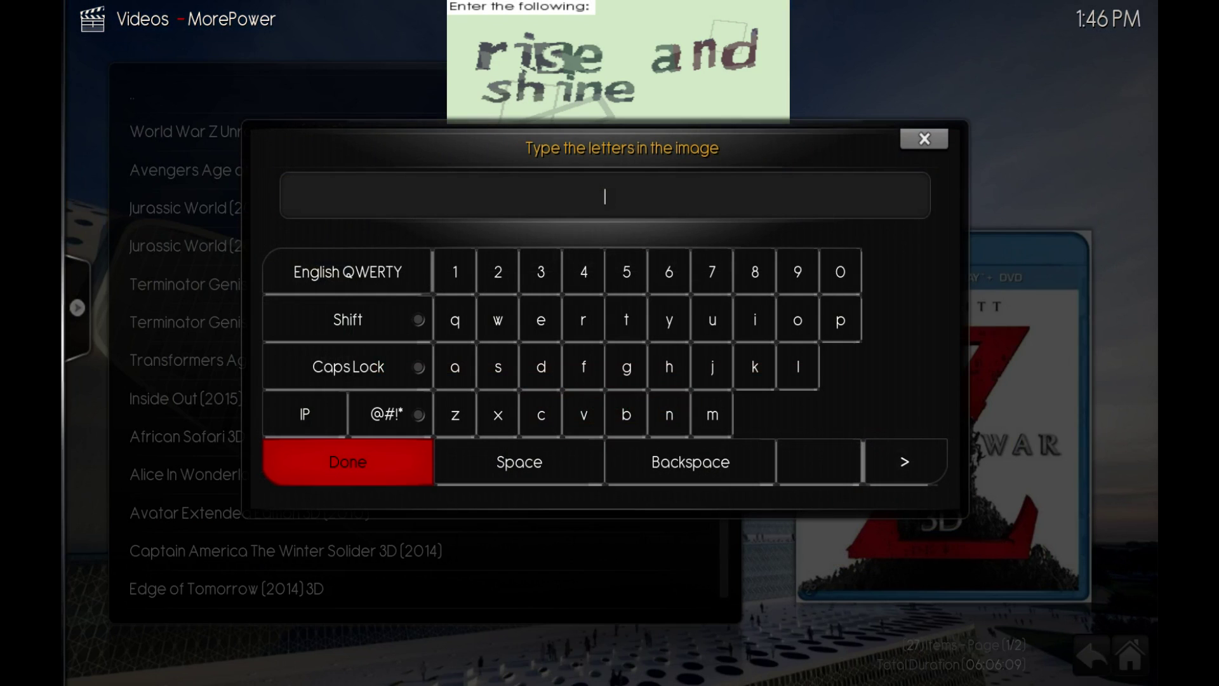
text(riseandshi)
text(ne)
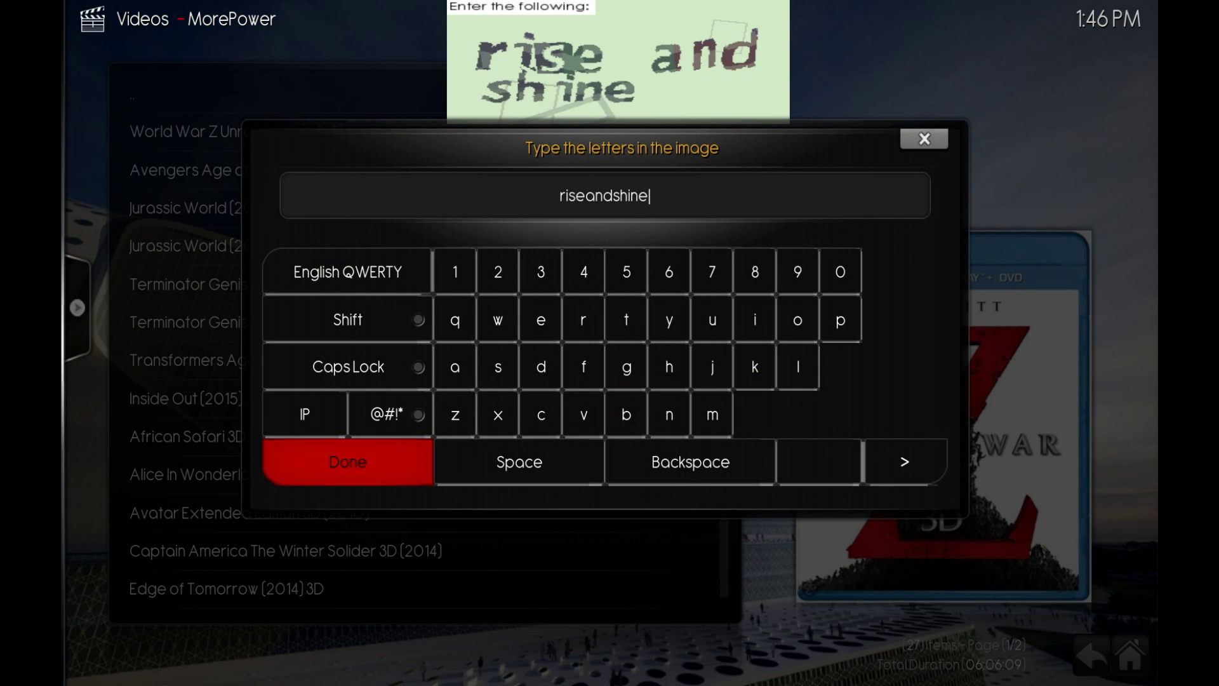
key(Return)
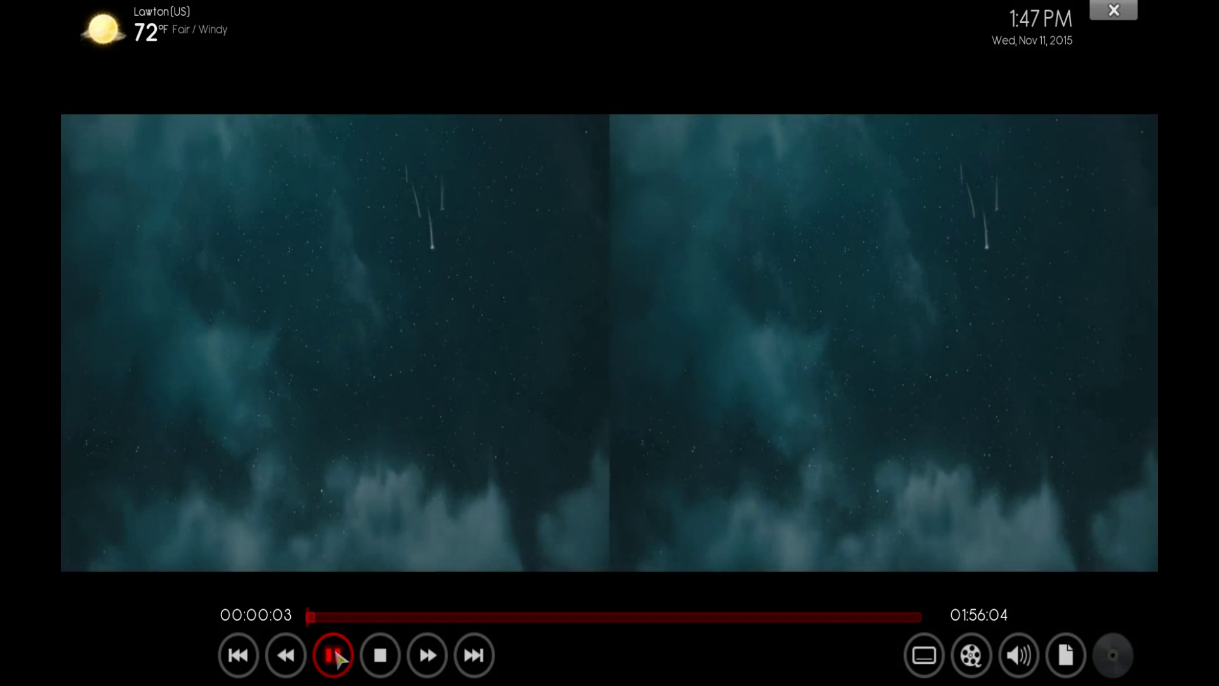
Pause the side-by-side 3D film at 00:00:03 with the Play/Pause control
click(334, 658)
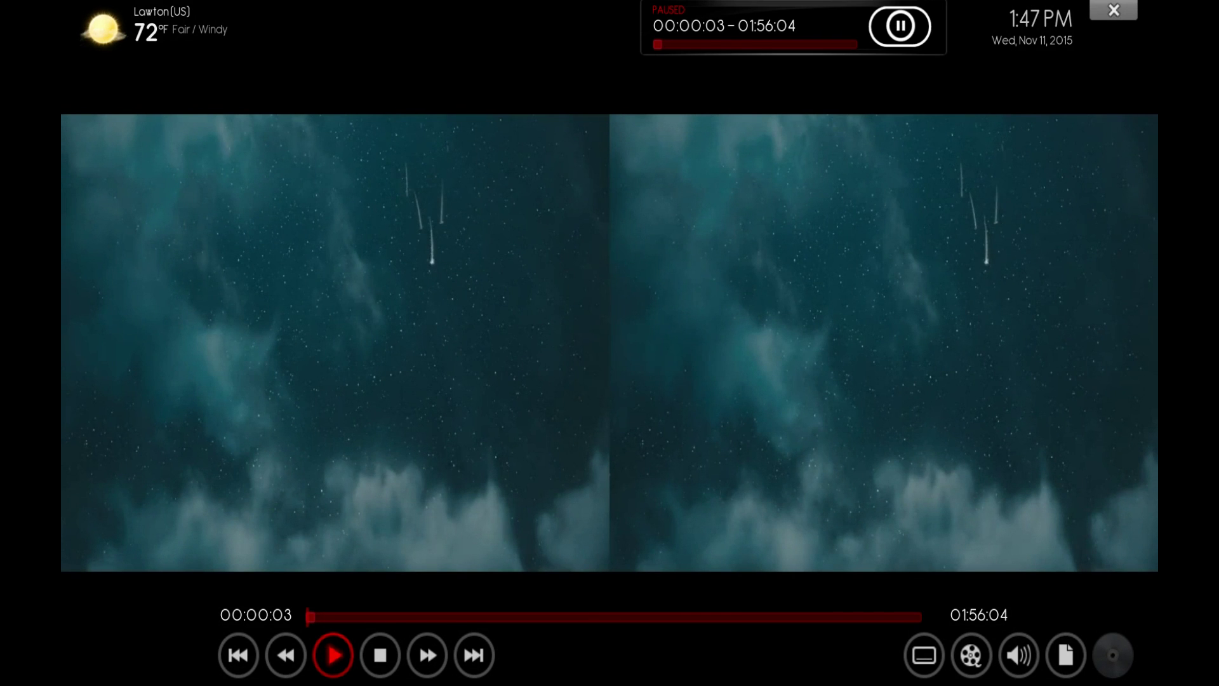